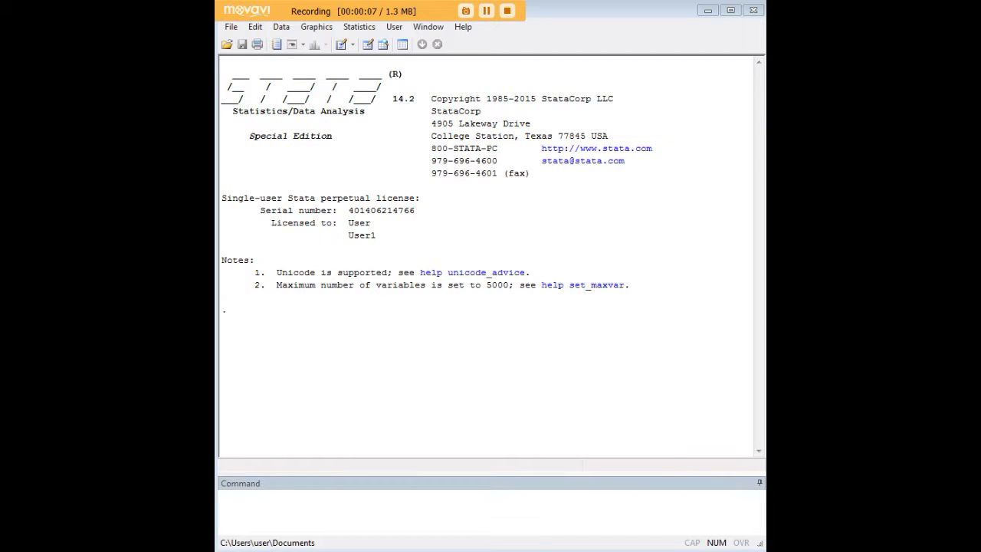
Step: Create an empty dataset of 500 observations with set obs 500
click(692, 502)
text(set obs 500)
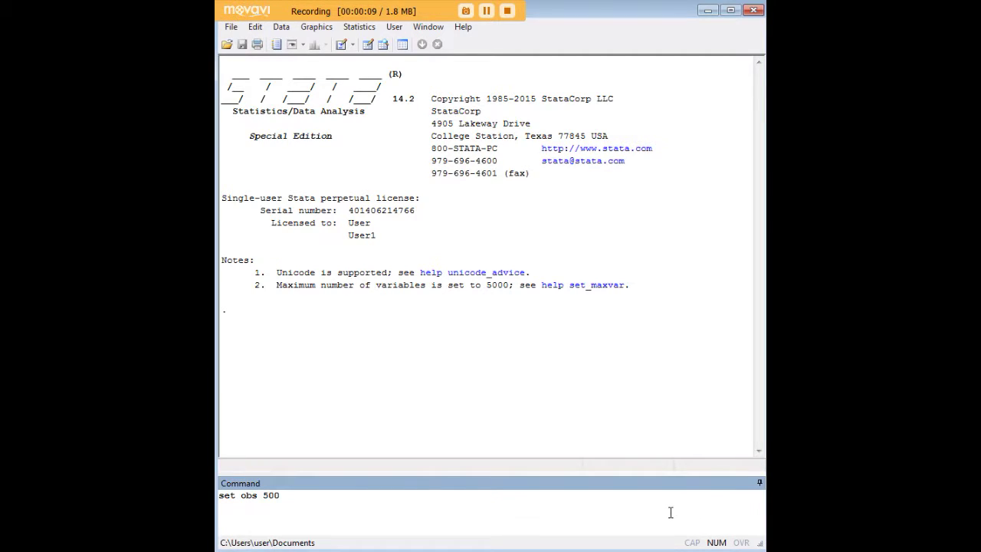
key(Return)
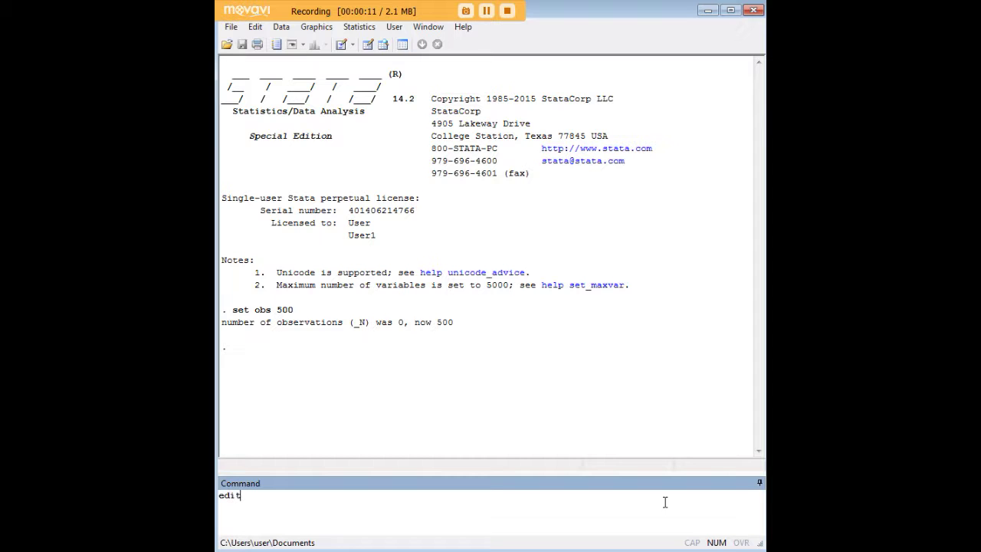
Step: View the empty dataset in the Data Editor, then minimize the editor
text(edit)
key(Return)
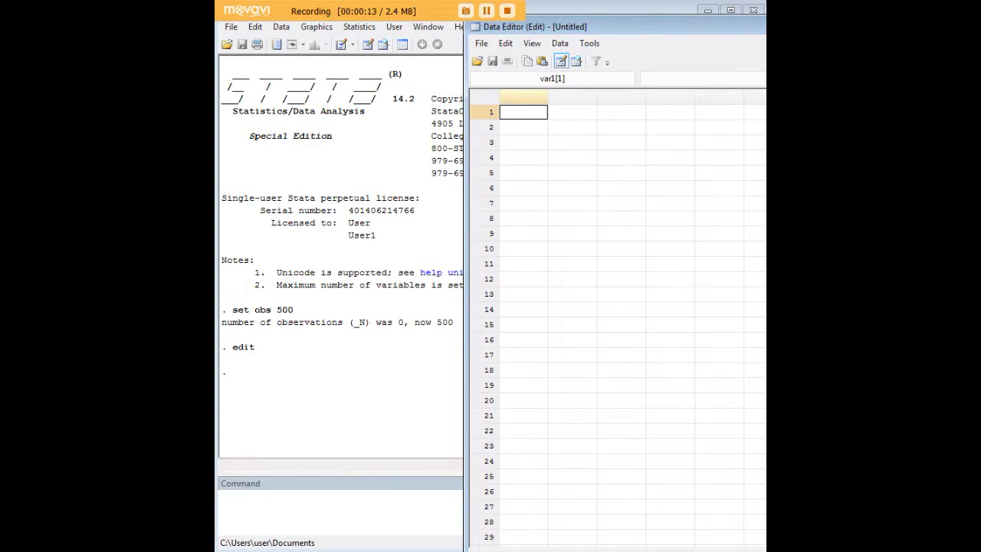
drag(812, 26, 600, 19)
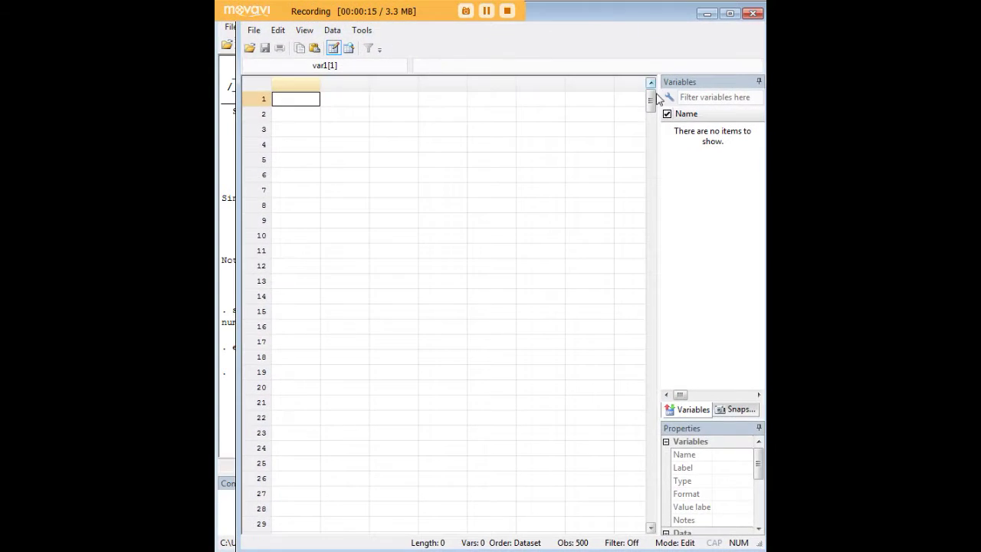
drag(655, 98, 684, 41)
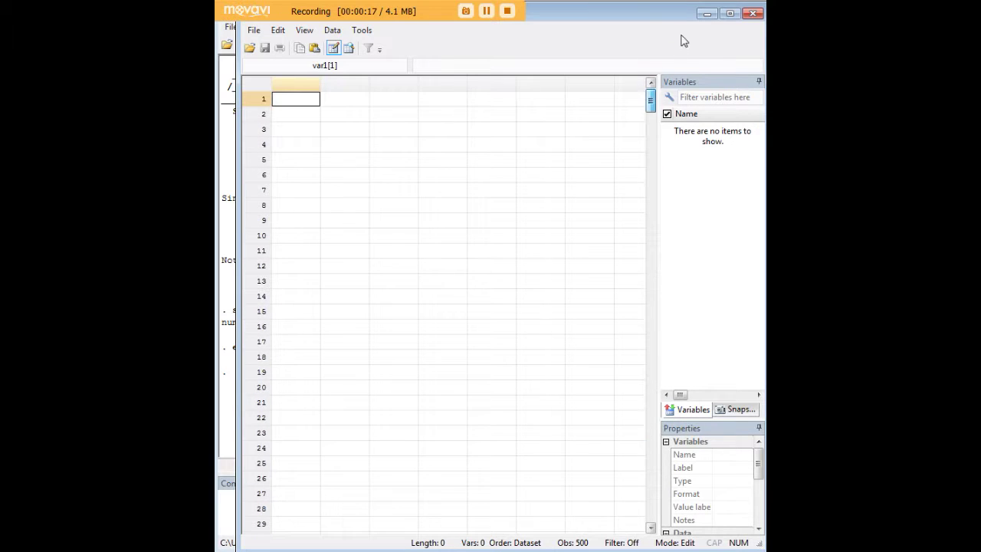
click(706, 13)
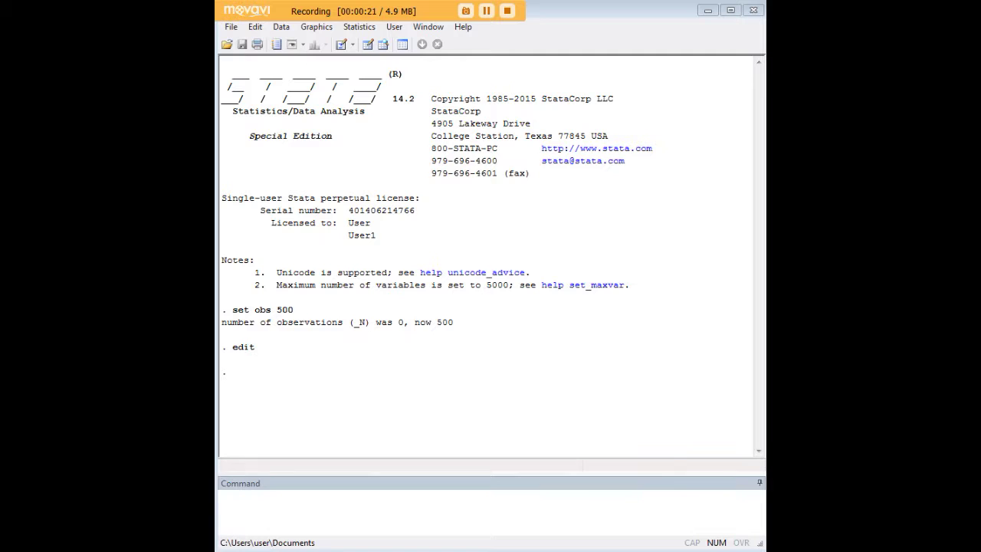
Step: Create var1 = _n, numbering the observations 1 to 500
click(590, 514)
text(gen var1 = _n)
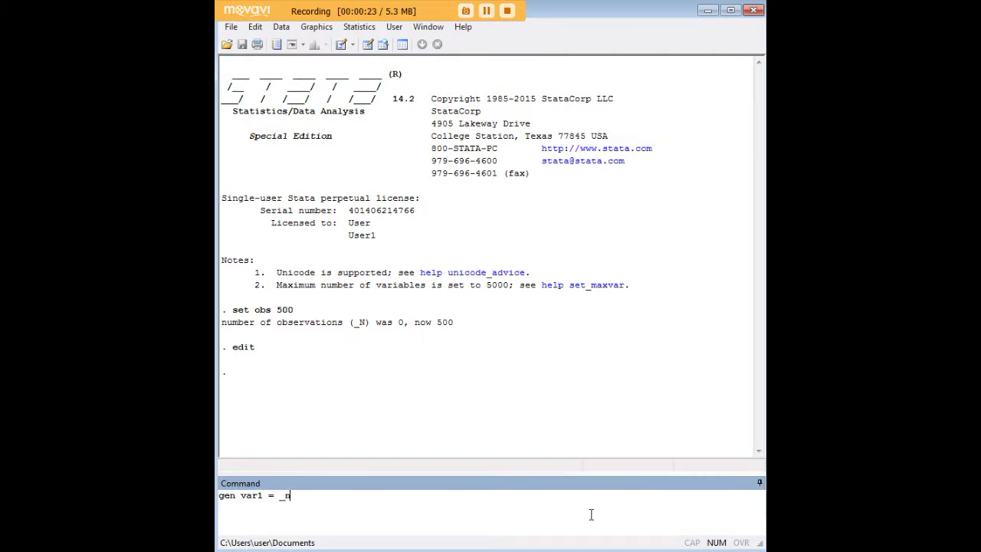
key(Return)
Step: Check var1 down to row 500 in the Data Editor, then paste the replace var1 = 25 in 65/101 command
text(edit)
key(Return)
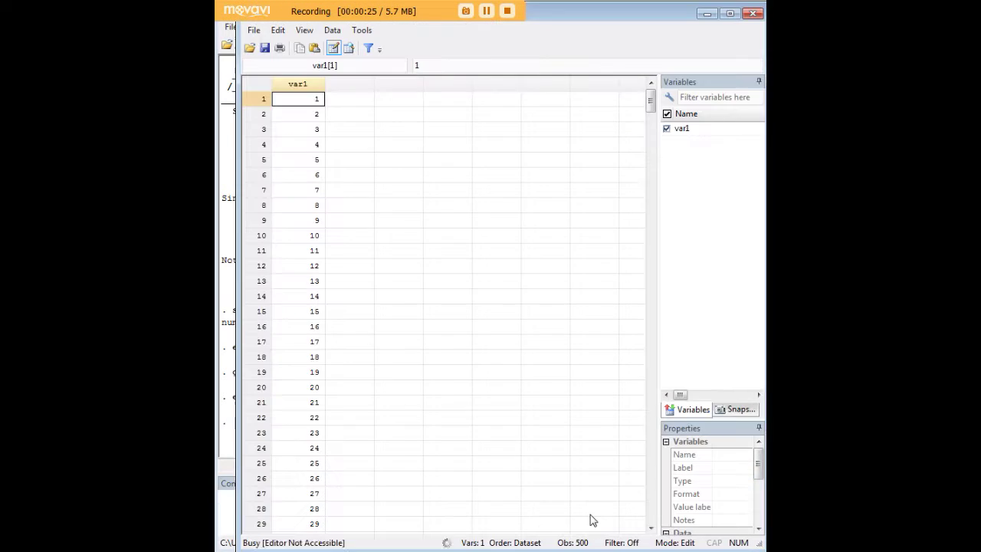
drag(649, 102, 650, 490)
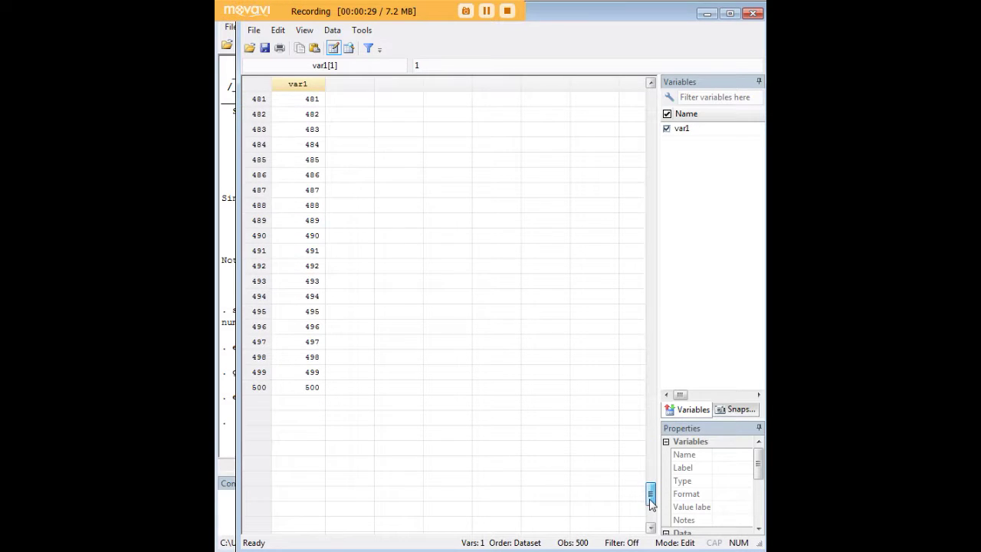
click(705, 14)
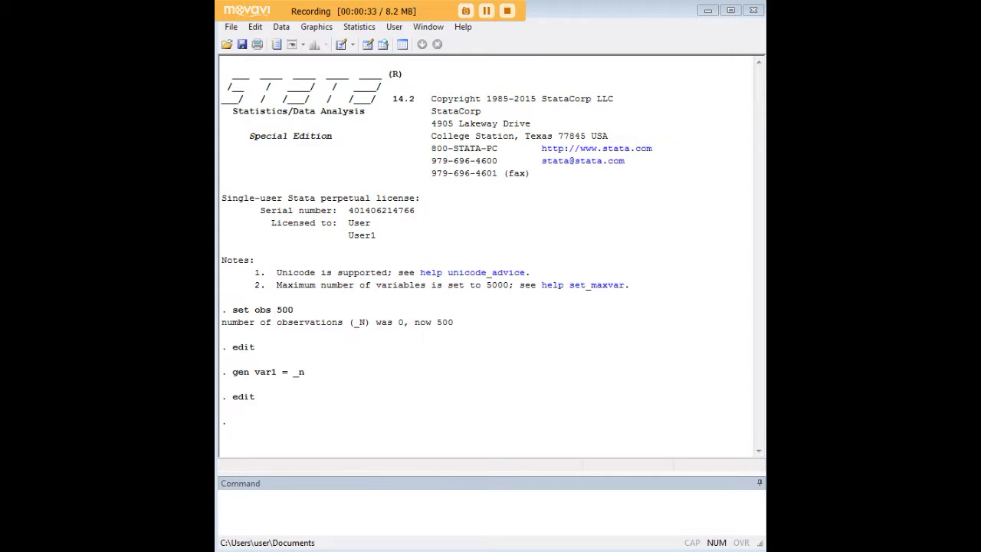
click(668, 494)
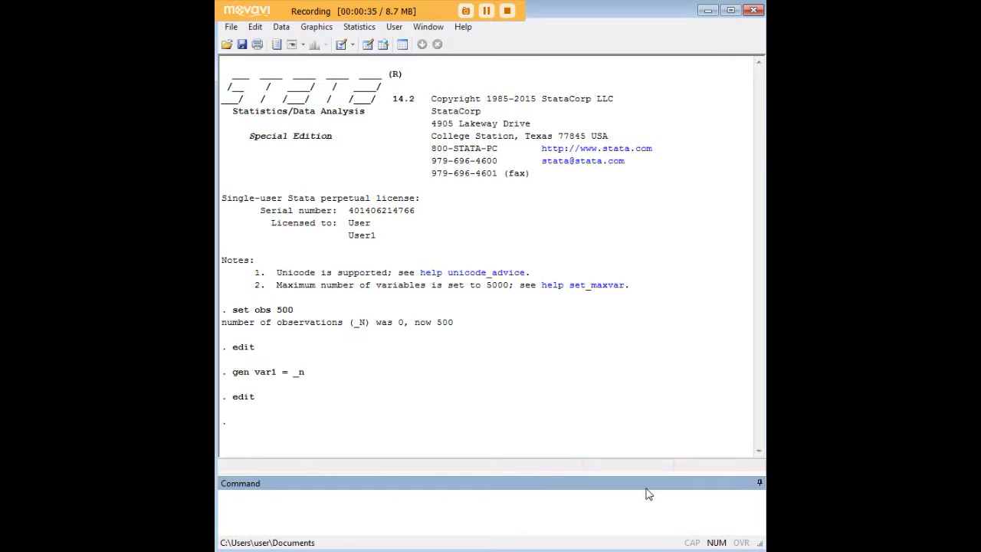
text(replace var1 = 25 in 65/101)
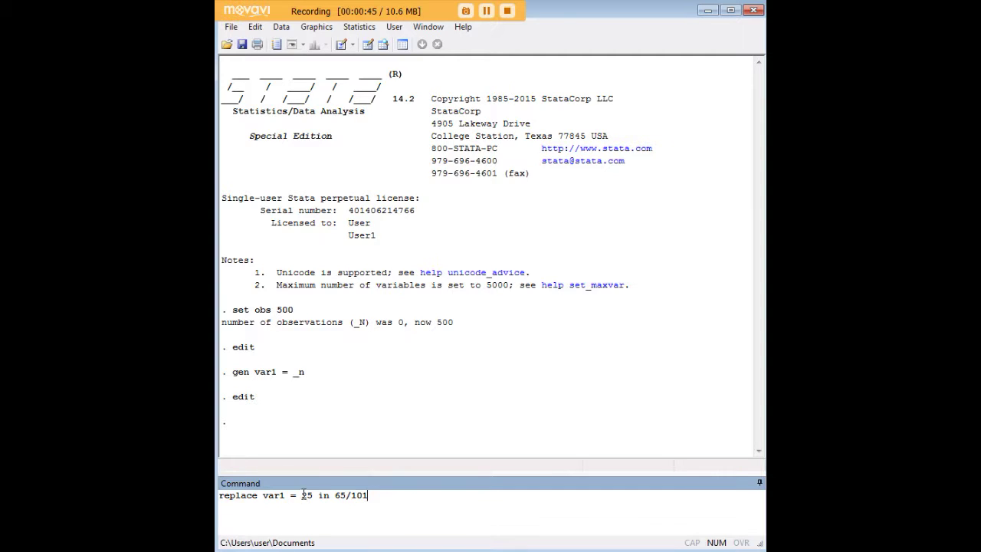
Step: Run replace var1 = 25 in 65/101 (37 real changes) and reopen the Data Editor
drag(301, 495, 309, 496)
drag(335, 496, 346, 495)
click(399, 514)
key(Return)
text(edit)
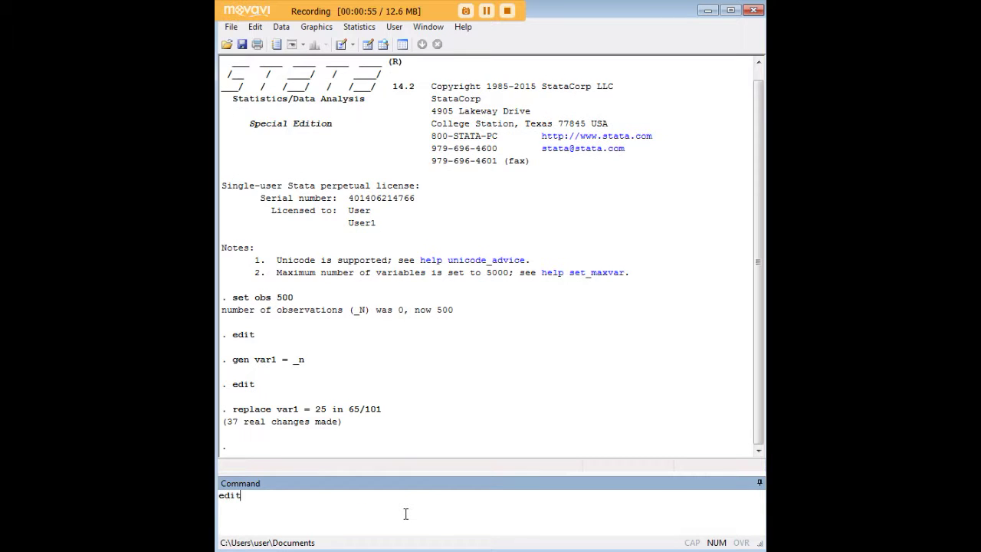
key(Return)
scroll(444, 299, down, 9)
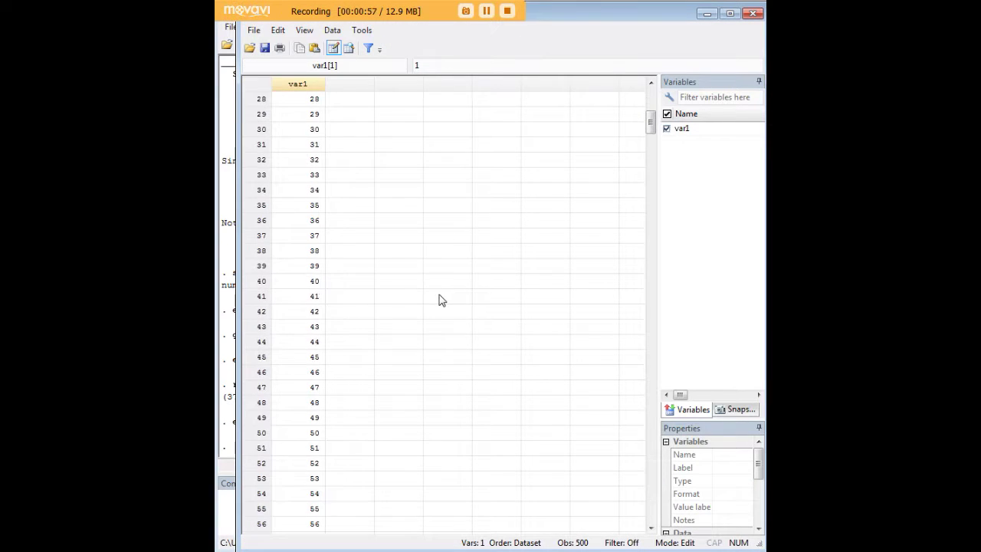
scroll(439, 299, down, 9)
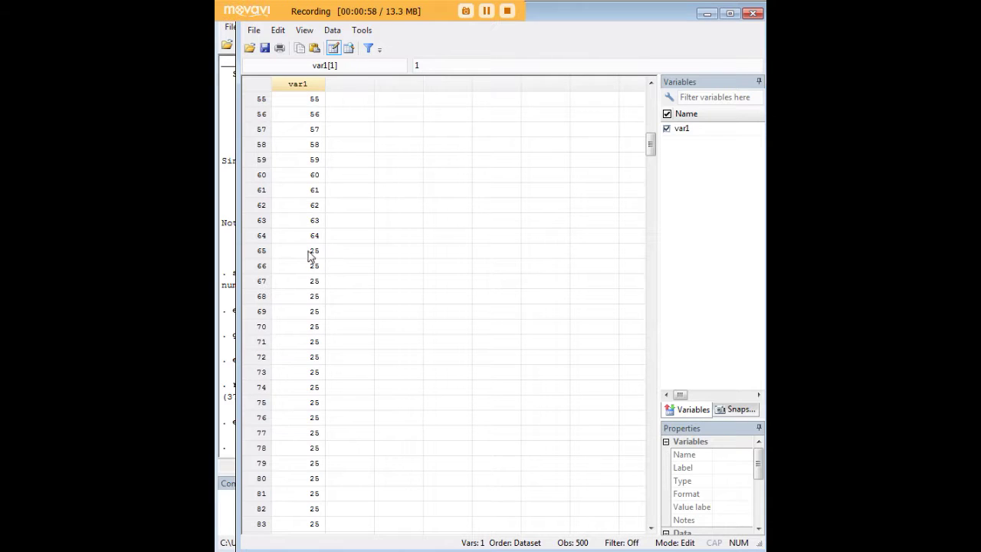
click(300, 252)
scroll(319, 347, down, 1)
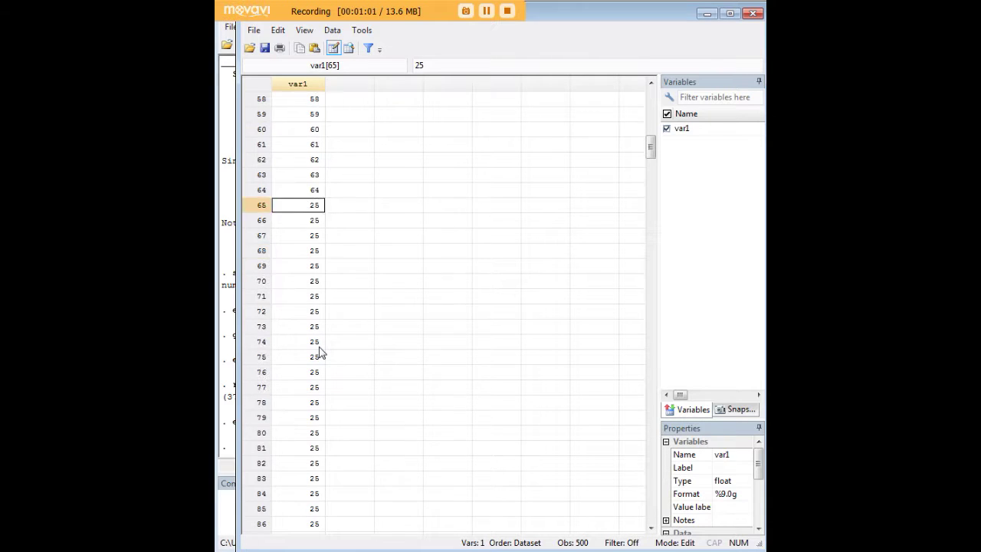
scroll(321, 352, down, 8)
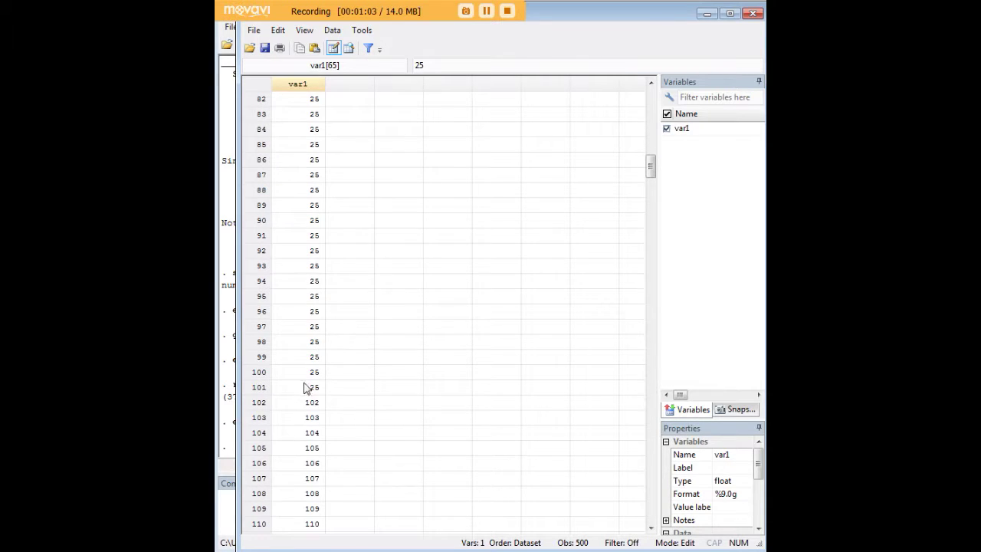
click(259, 389)
scroll(315, 276, up, 4)
click(313, 239)
scroll(314, 268, up, 4)
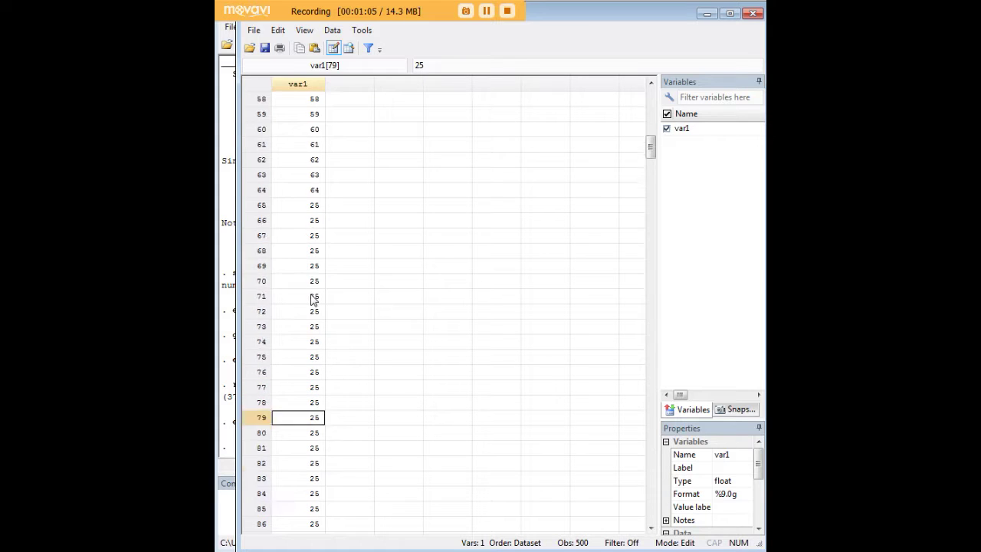
scroll(313, 299, up, 4)
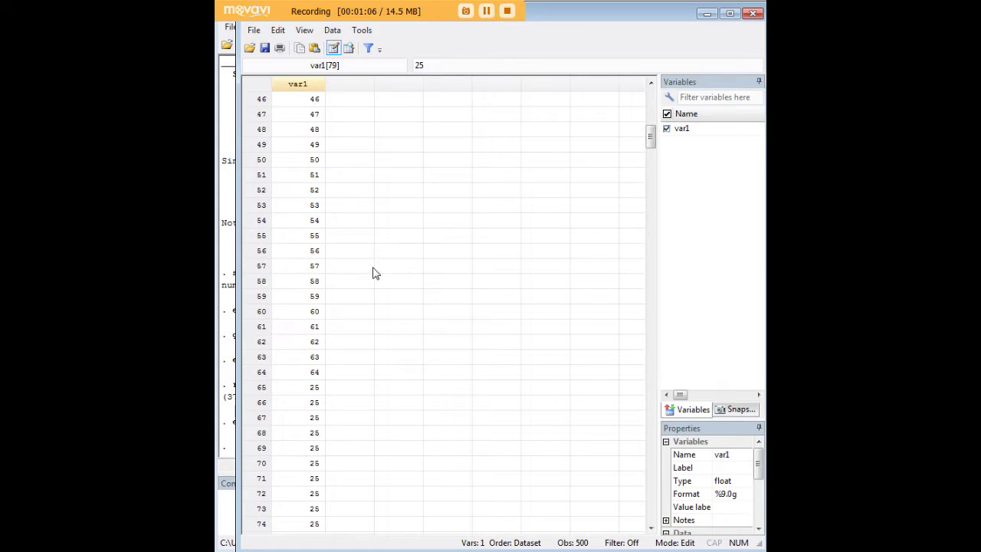
click(705, 14)
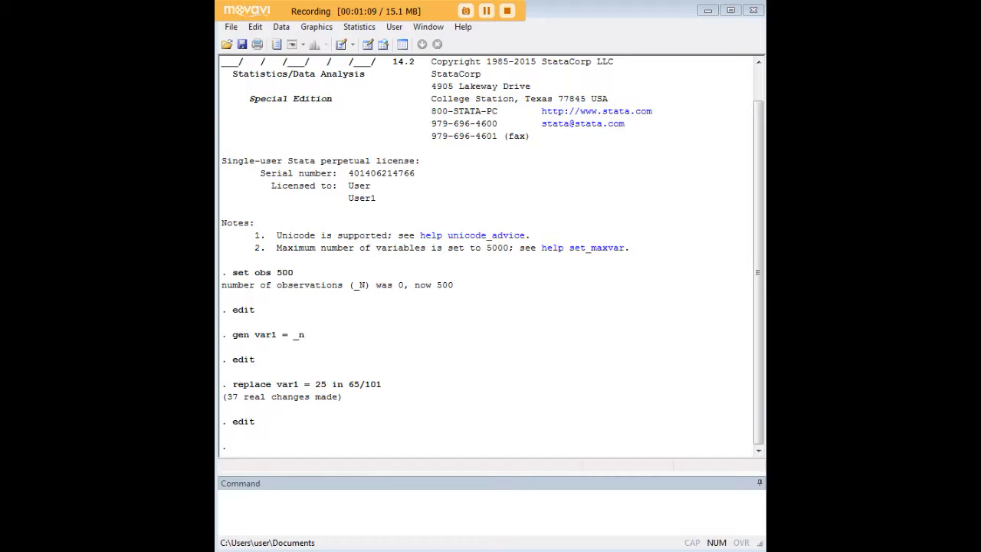
Step: Run duplicates drop to delete 37 observations, then reopen the Data Editor showing 463 rows
click(602, 507)
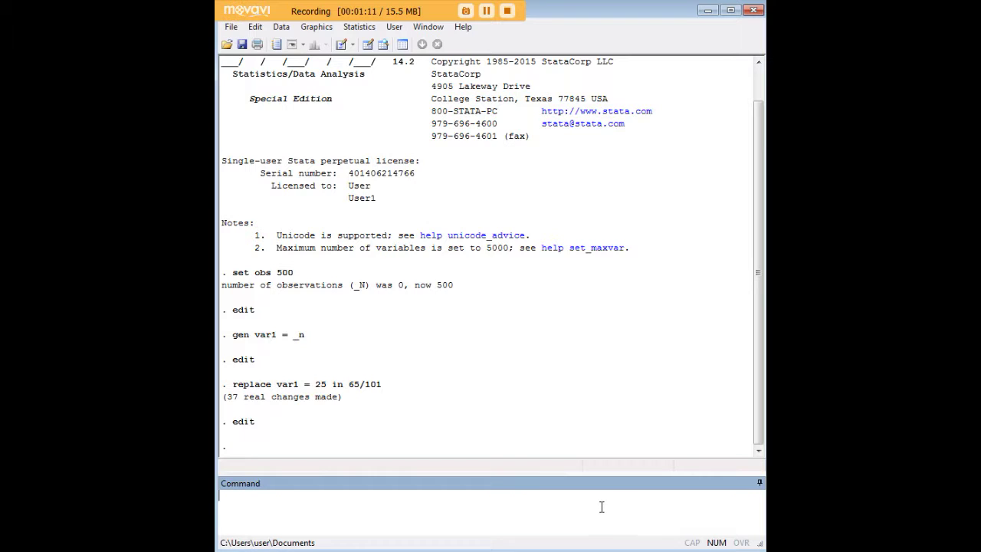
text(duplicates drop)
key(Return)
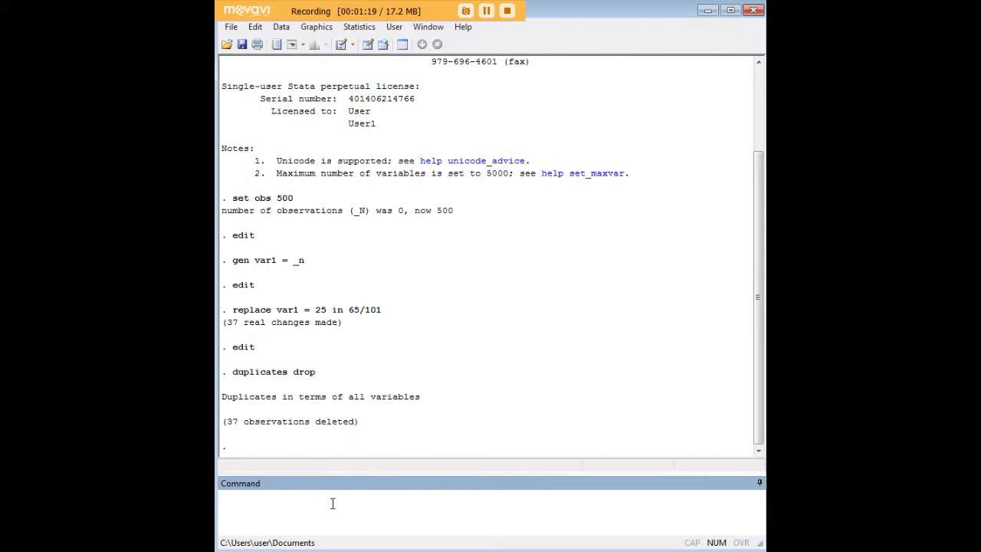
text(edit)
key(Return)
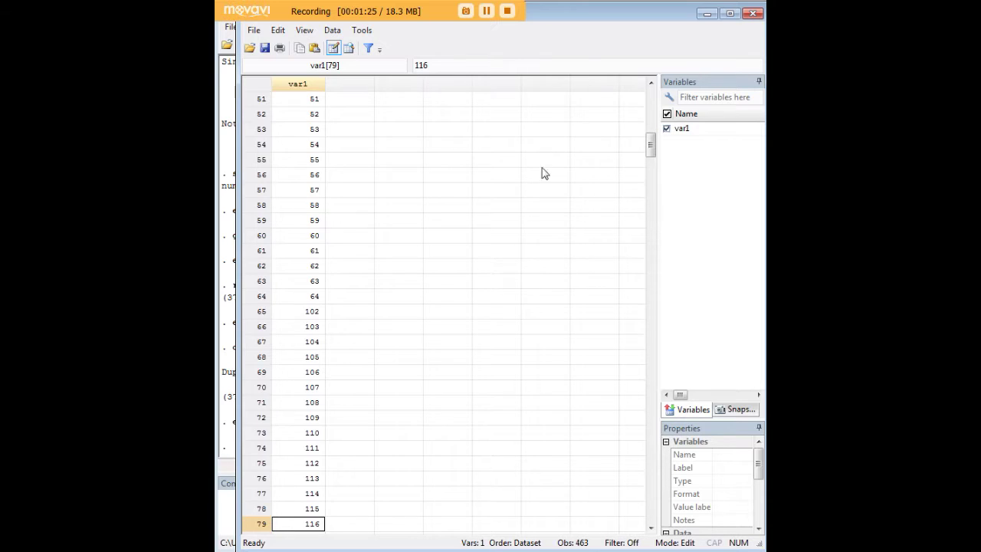
Step: Confirm row 64 is followed by 102 and row 463 holds 500, then close the Data Editor
drag(651, 150, 650, 139)
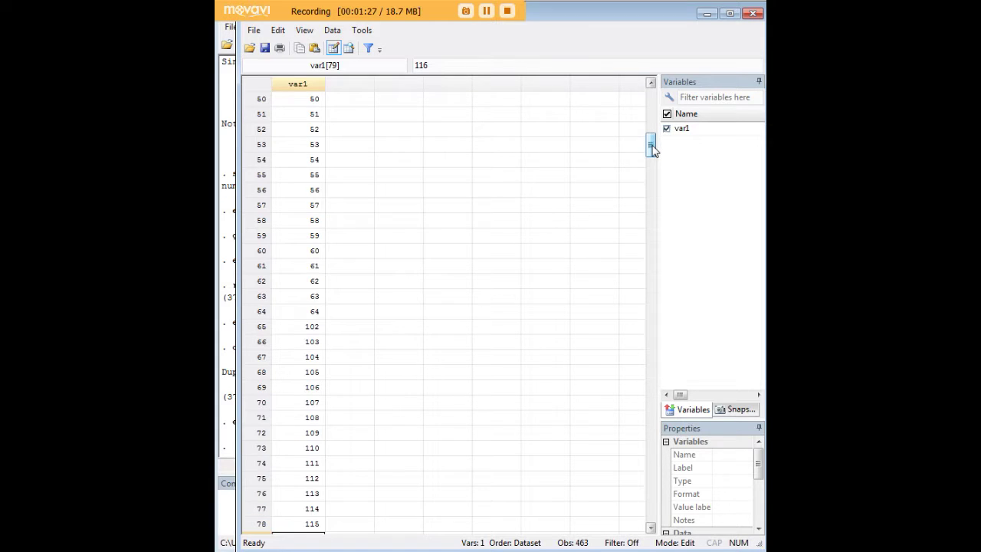
click(310, 313)
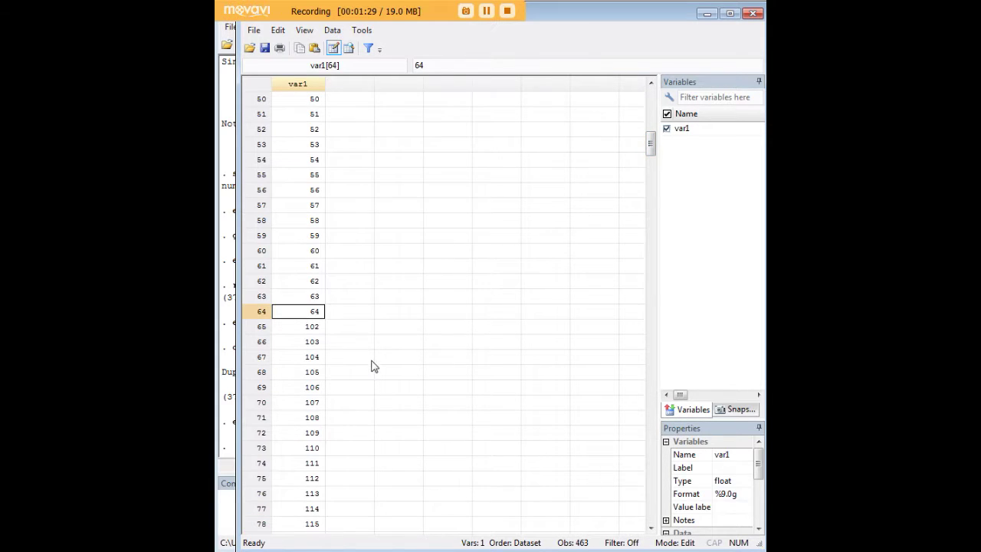
scroll(361, 346, down, 2)
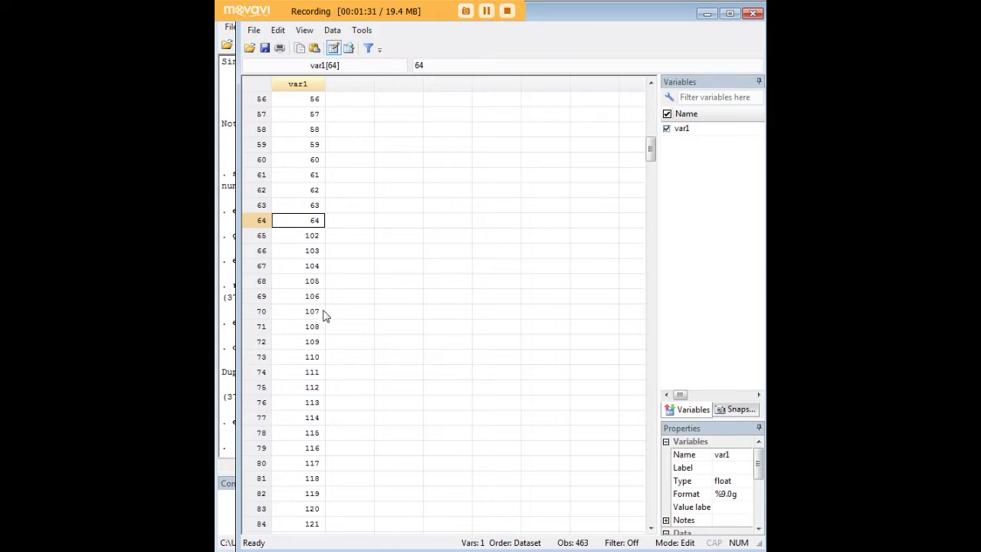
scroll(323, 317, down, 16)
drag(650, 191, 649, 494)
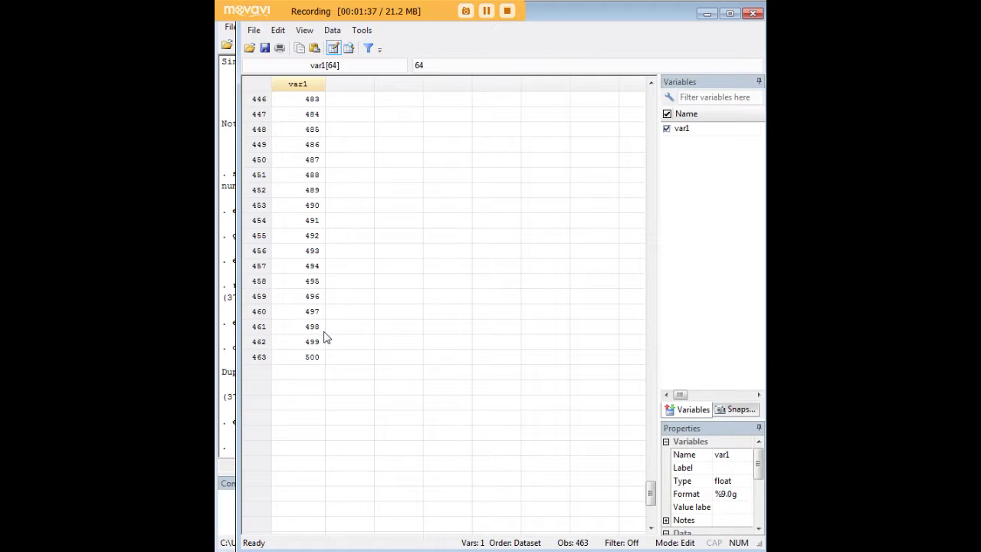
click(298, 360)
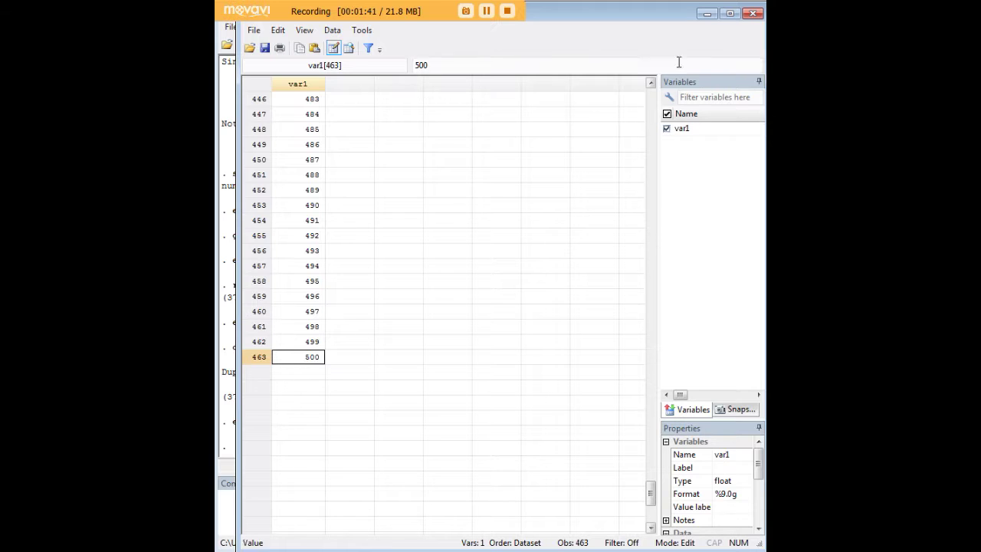
click(706, 13)
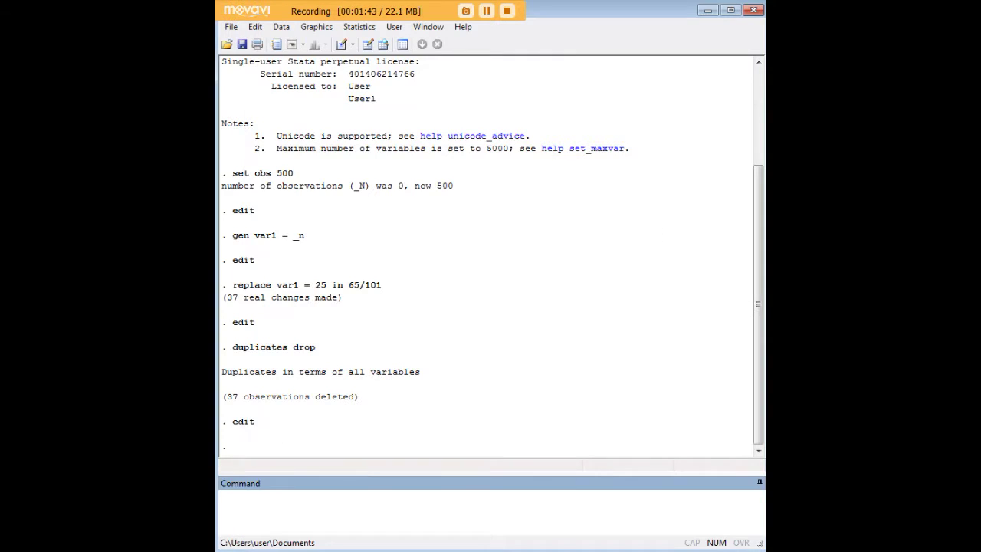
Step: Clear the current dataset from memory
click(594, 503)
text(clear)
key(Return)
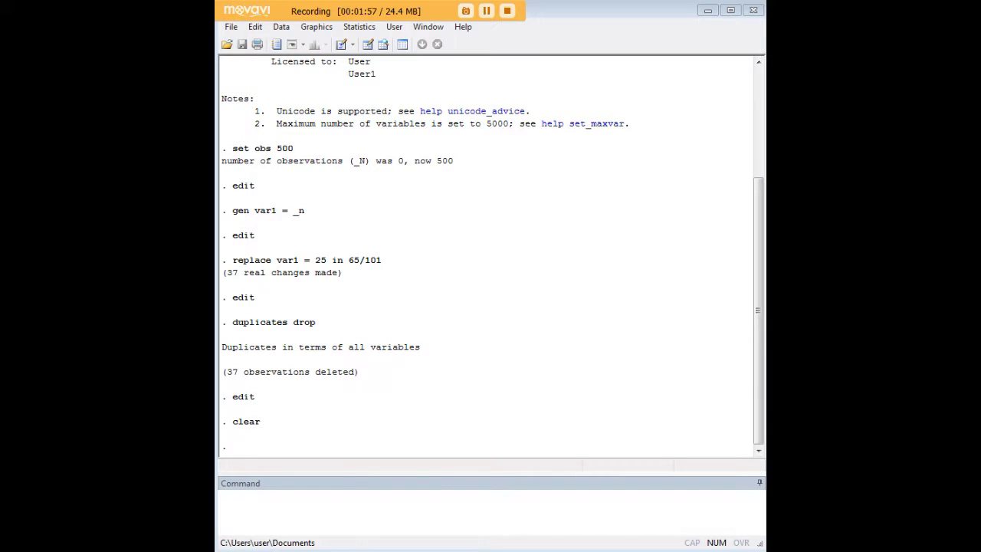
Step: Paste the set obs, gen and replace command block and review its 25 and 65/101 values
click(587, 512)
text(gen var1 = _n replace var1 = 25 in 65/101 gen group = 1 replace group = 2 in 79/114)
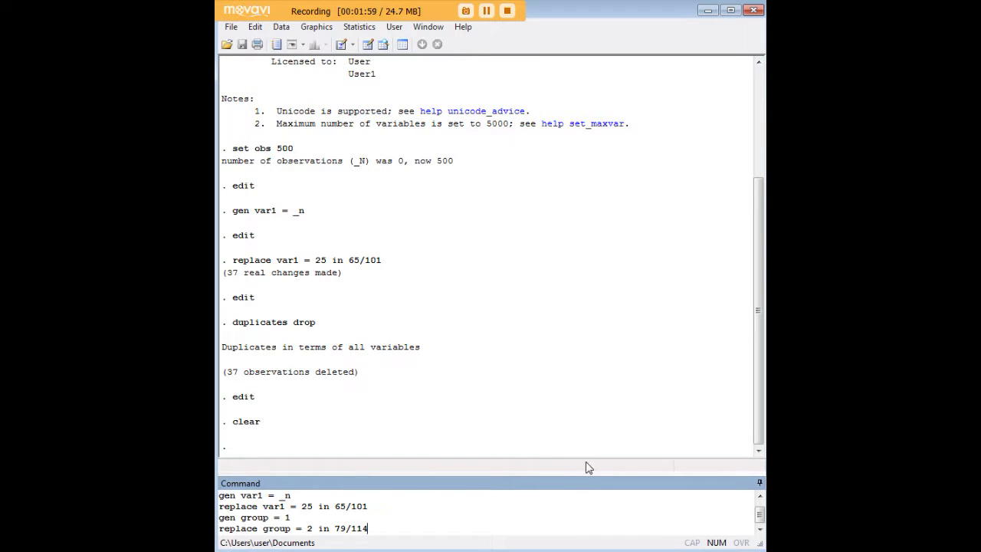
scroll(362, 512, up, 1)
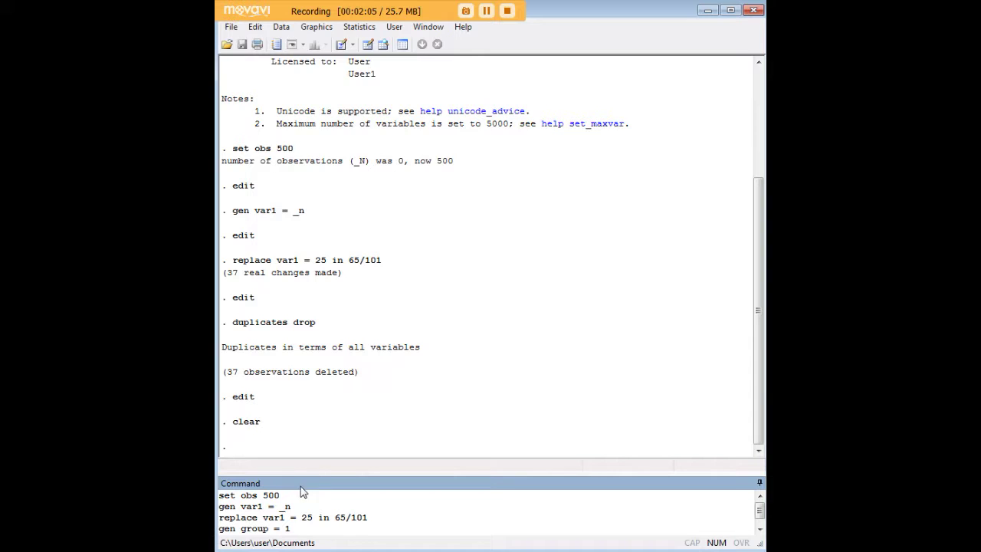
click(283, 494)
double_click(304, 518)
click(307, 518)
drag(367, 519, 335, 522)
click(299, 527)
scroll(331, 521, down, 1)
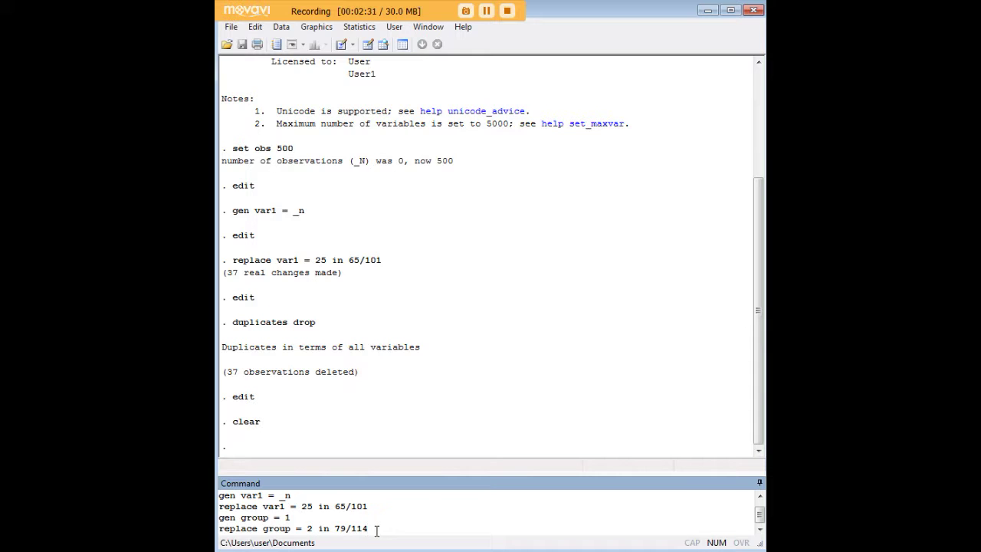
Step: Run the block, setting group to 2 in 79/114, and open the Data Editor
key(Return)
text(ed)
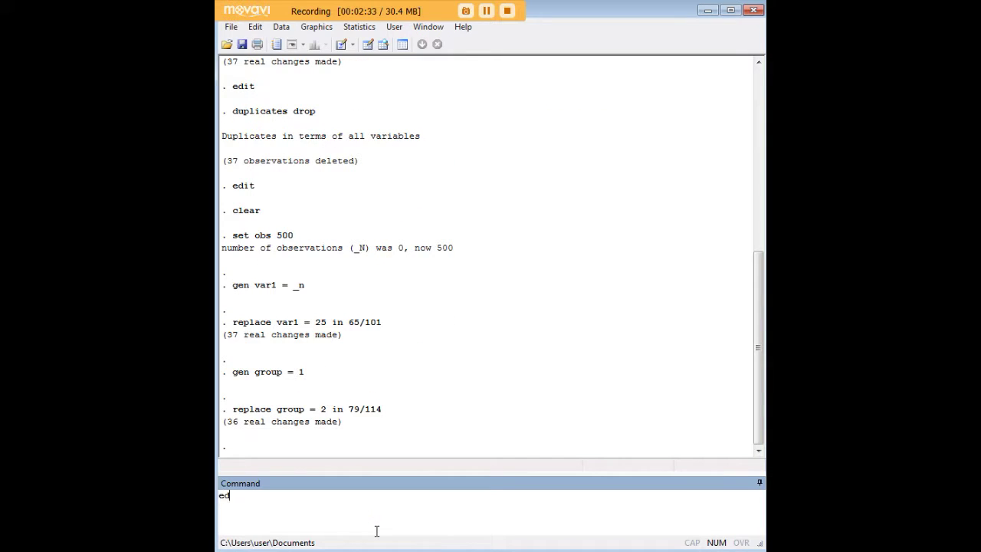
text(it)
key(Return)
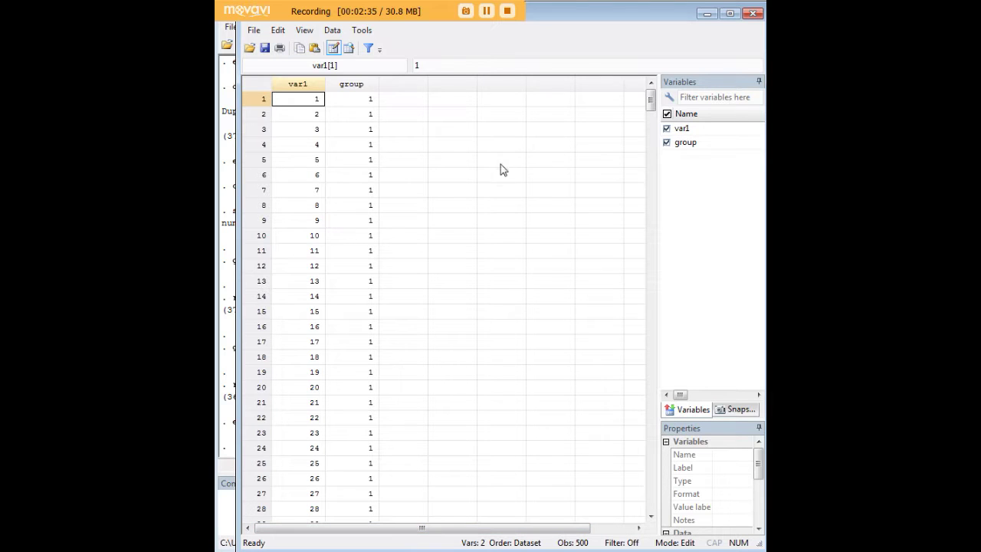
Step: Inspect var1 and select rows 65 through 101 holding the value 25
drag(554, 15, 536, 27)
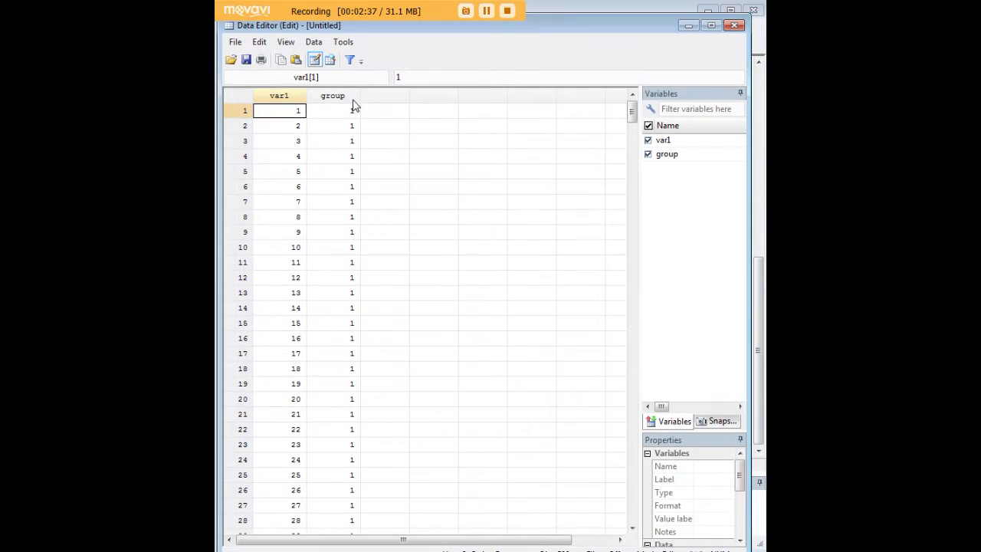
click(283, 113)
scroll(308, 295, down, 10)
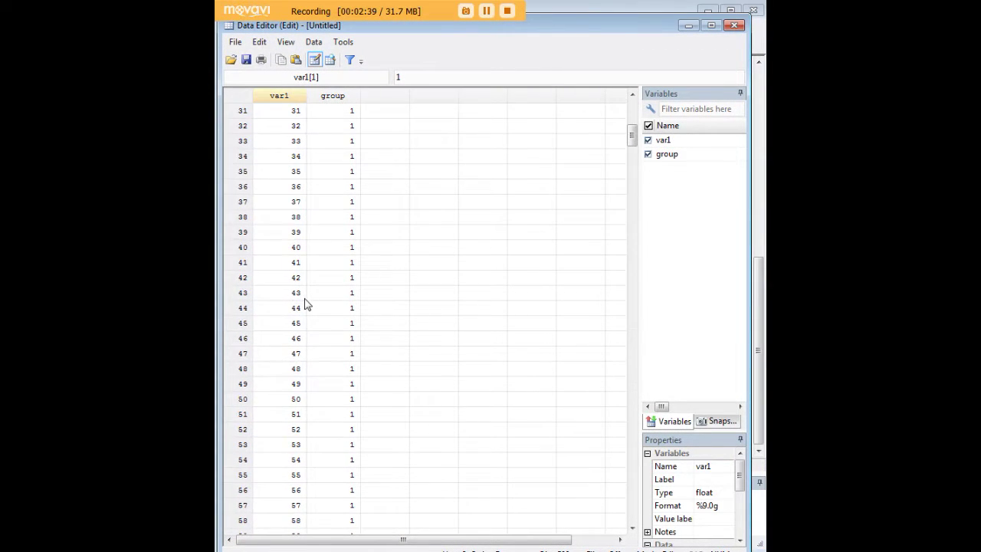
scroll(306, 304, down, 12)
scroll(303, 291, up, 5)
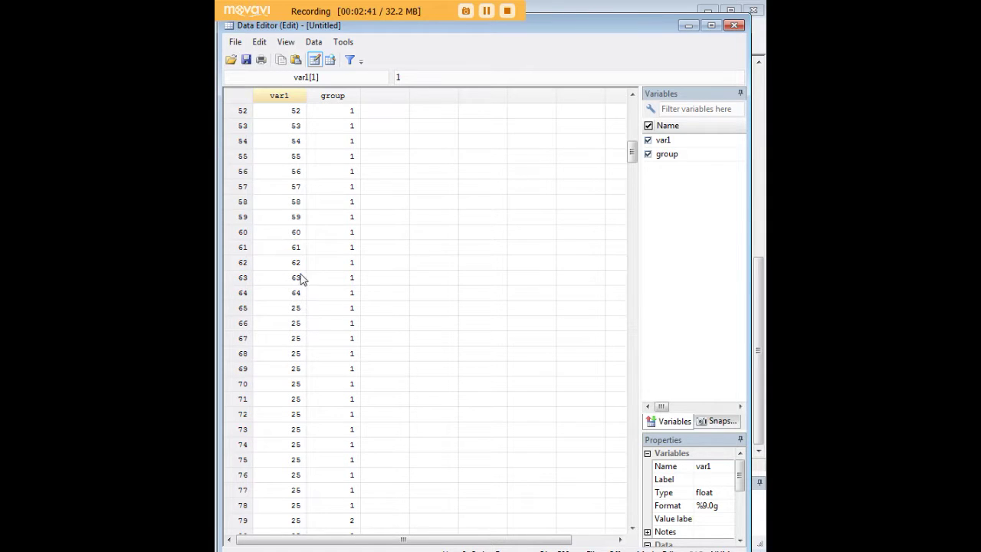
scroll(304, 252, down, 1)
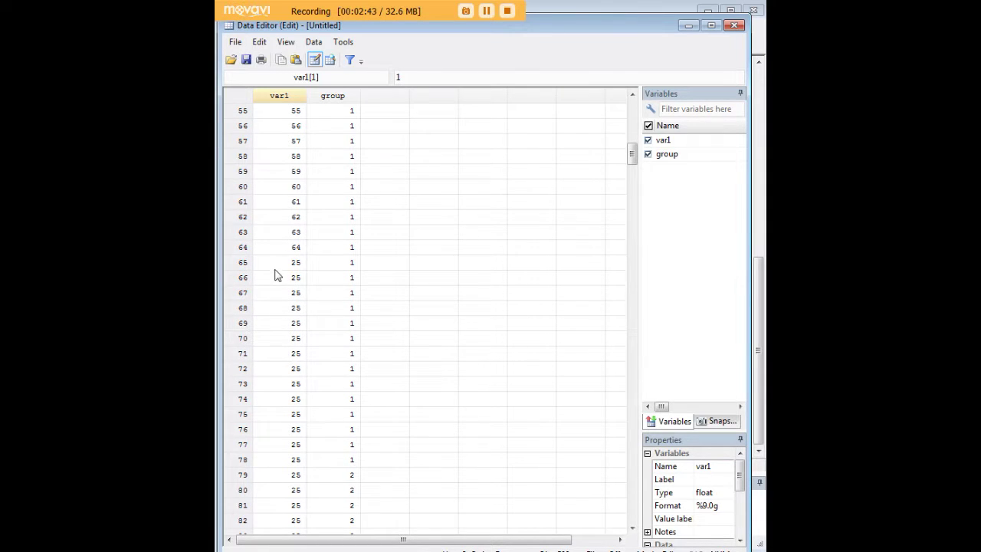
click(280, 265)
click(247, 262)
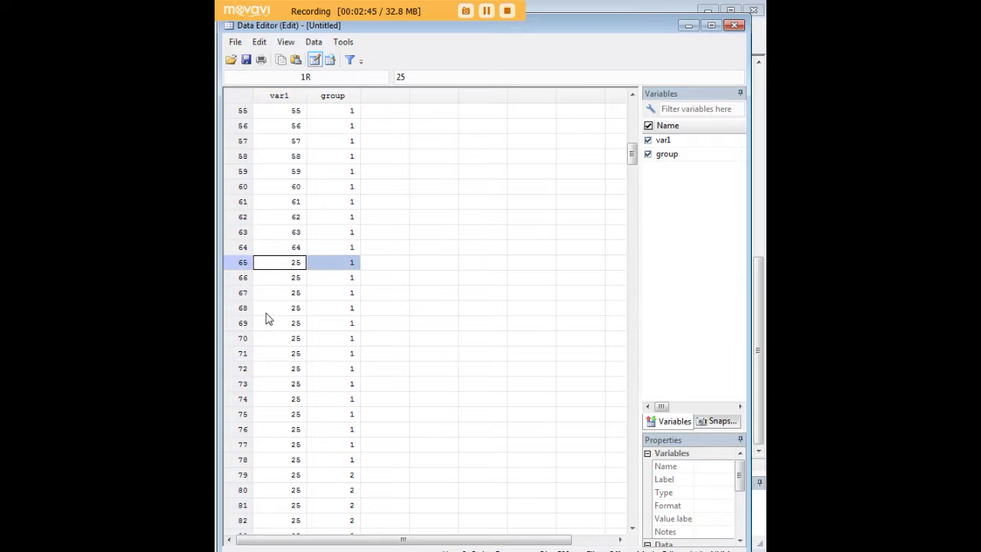
scroll(270, 321, down, 9)
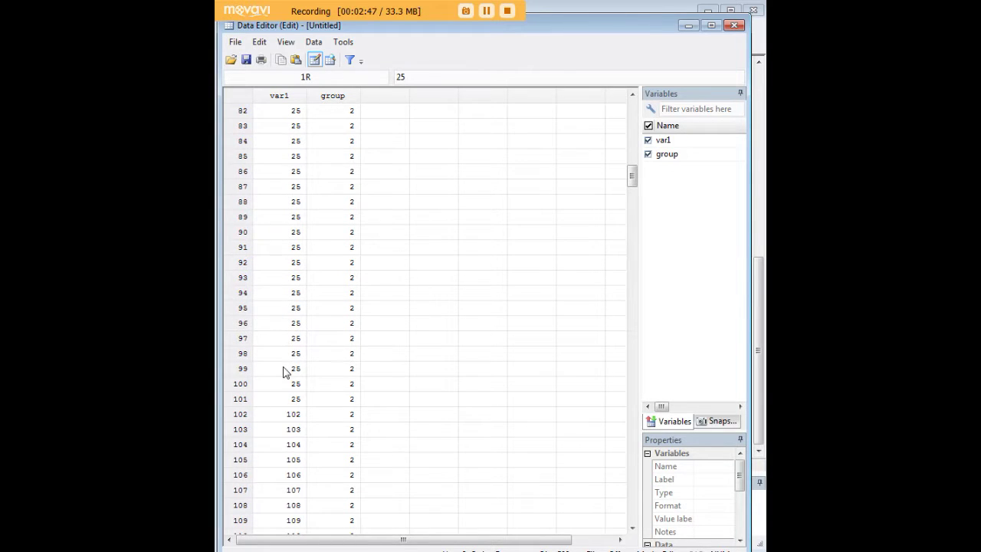
shift+click(242, 399)
scroll(328, 383, up, 6)
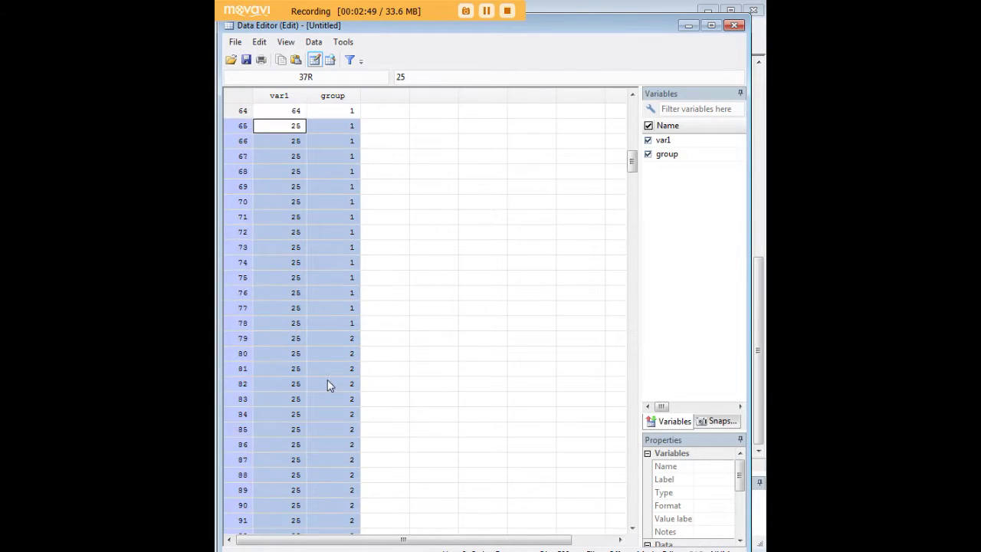
scroll(327, 383, up, 4)
click(342, 218)
Step: Check that group equals 2 from row 79 to row 114, then minimize the Data Editor
scroll(341, 178, up, 14)
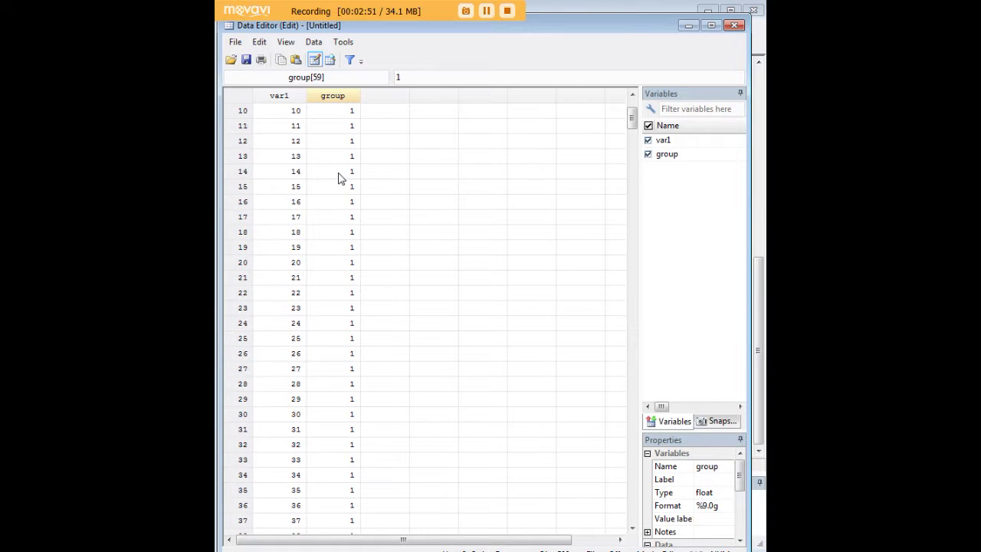
scroll(341, 178, up, 3)
click(340, 95)
click(329, 186)
scroll(549, 212, down, 5)
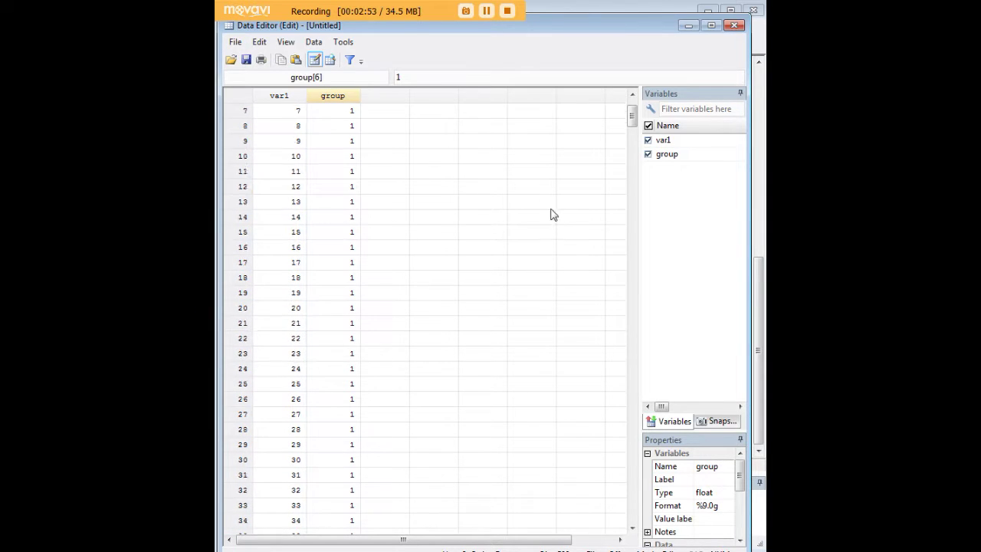
drag(632, 125, 608, 199)
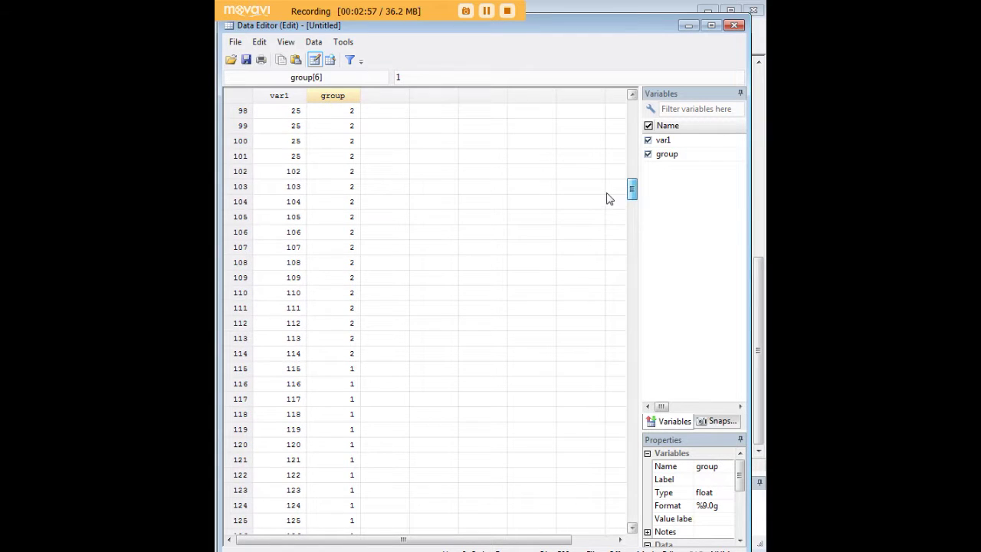
scroll(373, 230, up, 12)
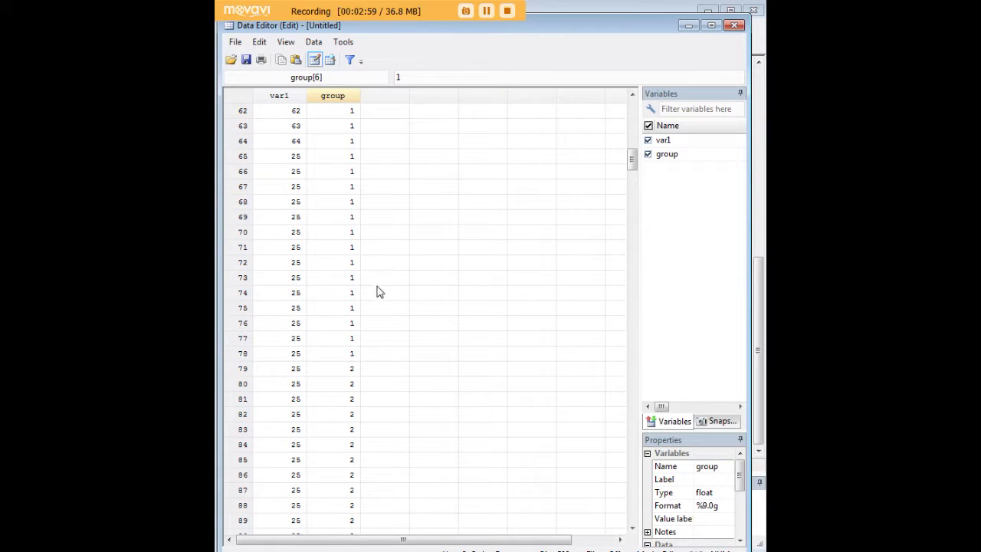
scroll(366, 285, down, 3)
click(341, 237)
scroll(346, 344, down, 13)
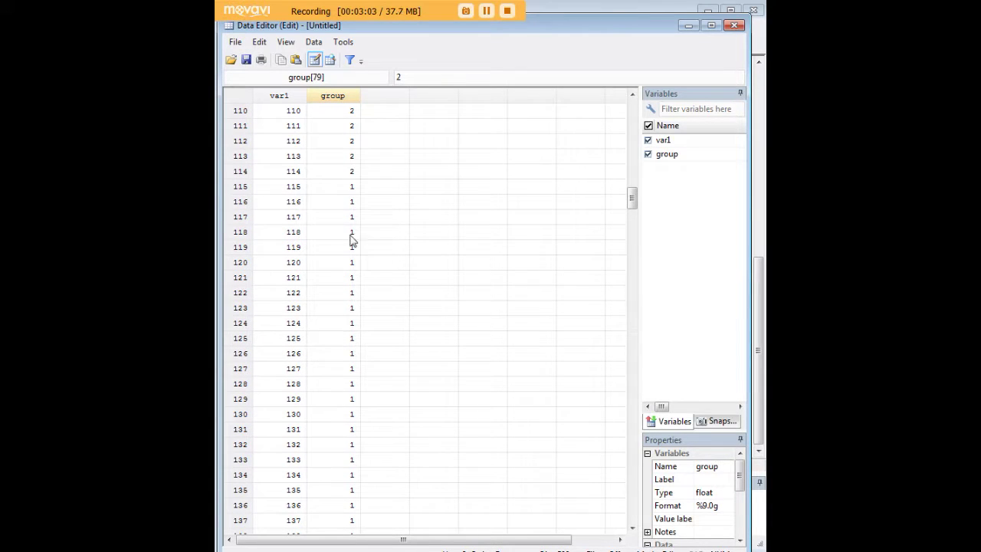
click(342, 175)
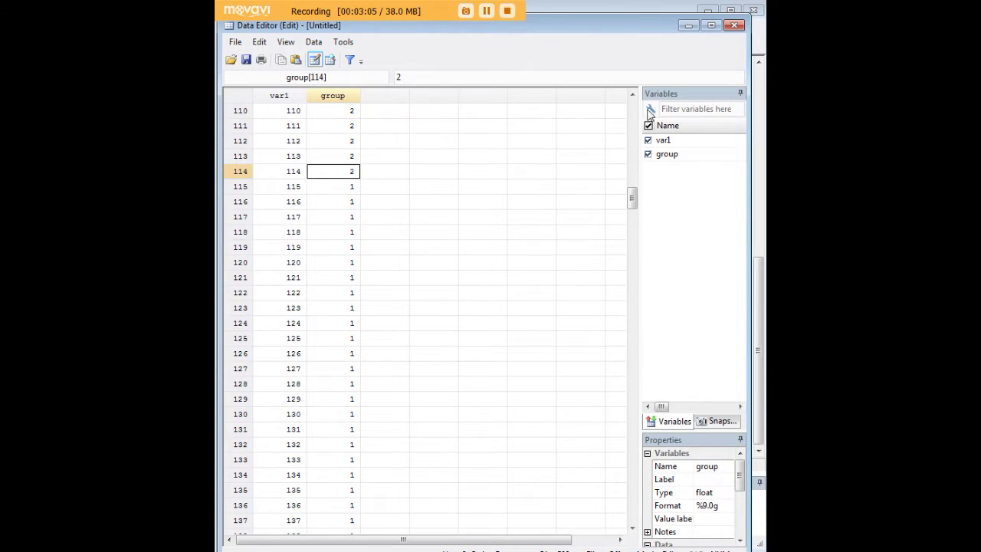
click(688, 26)
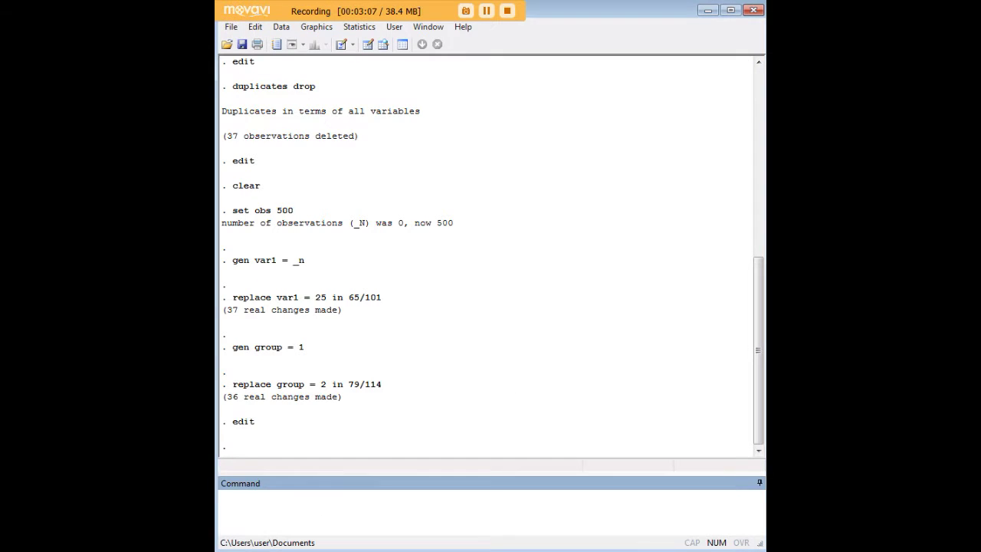
Step: Run duplicates drop if group==2, deleting 22 observations
click(610, 503)
text(duplicates drop if group==2)
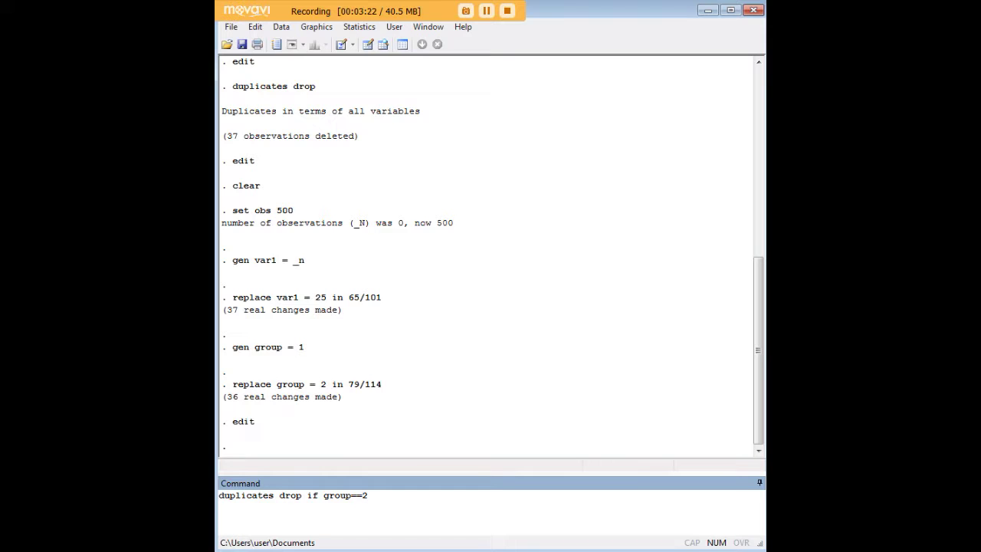
key(Return)
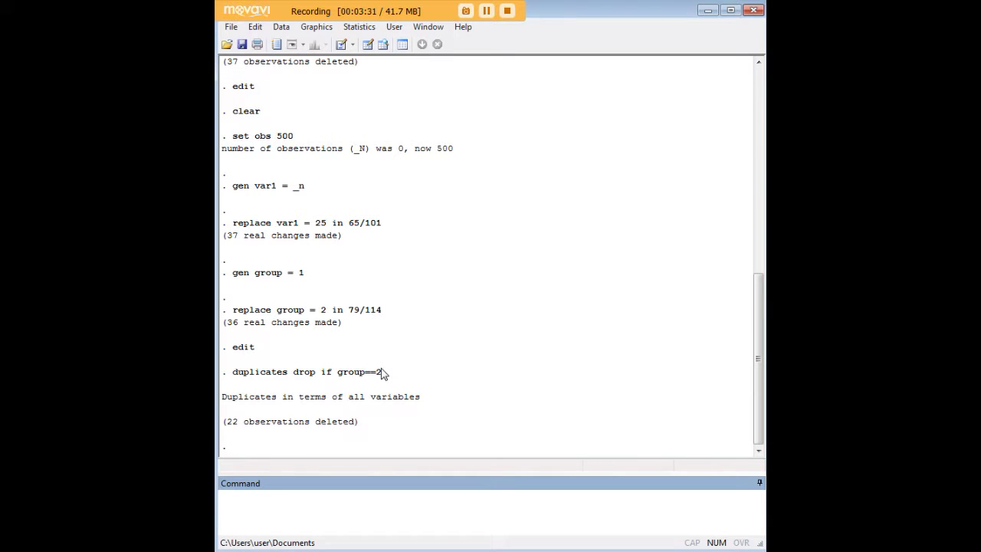
Step: Highlight the 37 real changes, 22 observations deleted and group 2 command lines in Results
scroll(418, 334, up, 4)
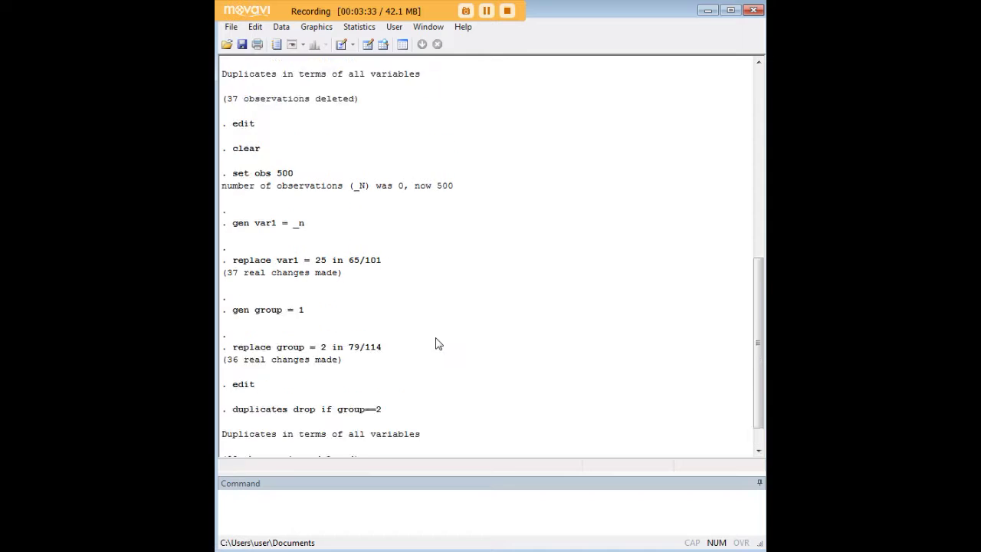
drag(338, 114, 228, 115)
click(437, 267)
scroll(446, 348, down, 4)
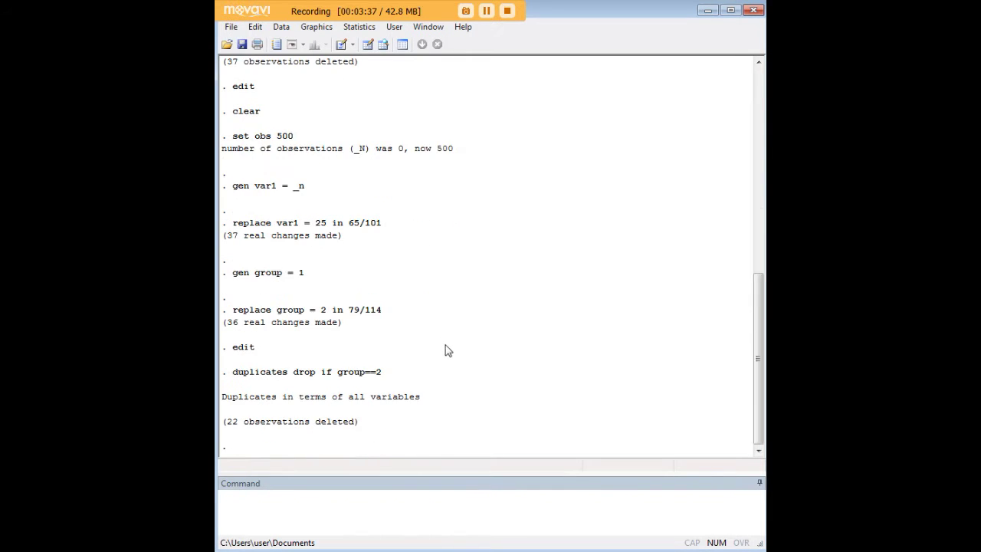
drag(357, 423, 234, 429)
drag(383, 373, 233, 373)
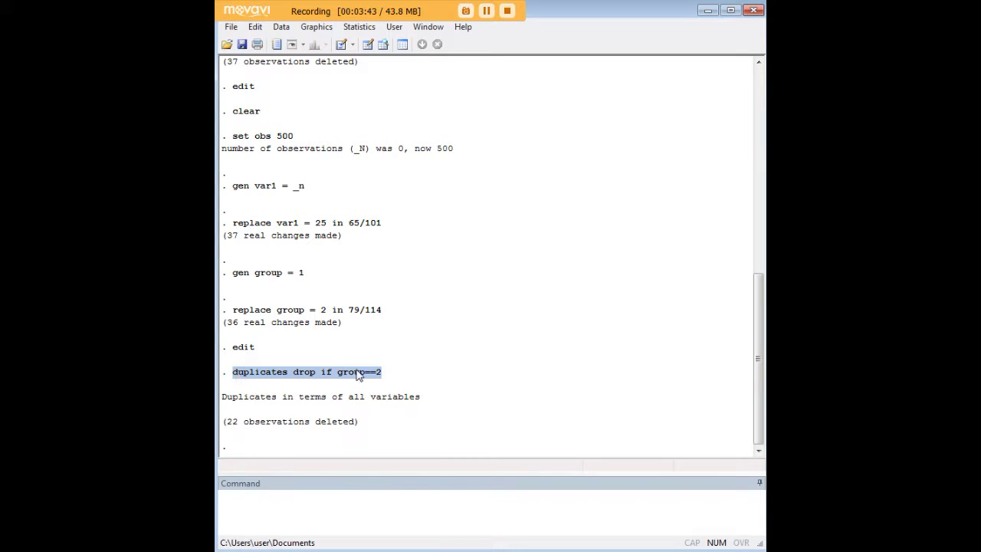
click(423, 498)
text(edit)
key(Return)
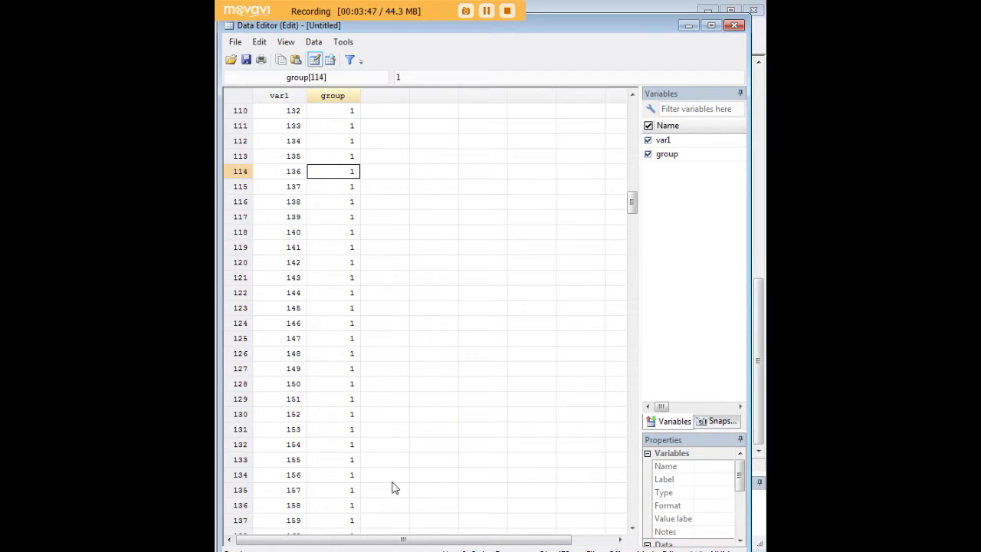
scroll(482, 344, down, 9)
scroll(483, 342, down, 4)
scroll(485, 340, up, 20)
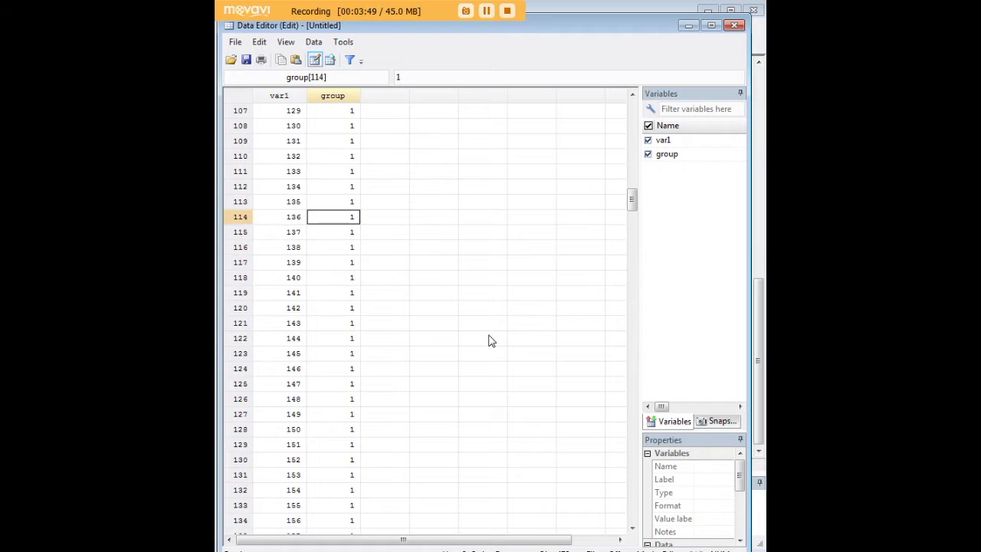
scroll(491, 340, down, 2)
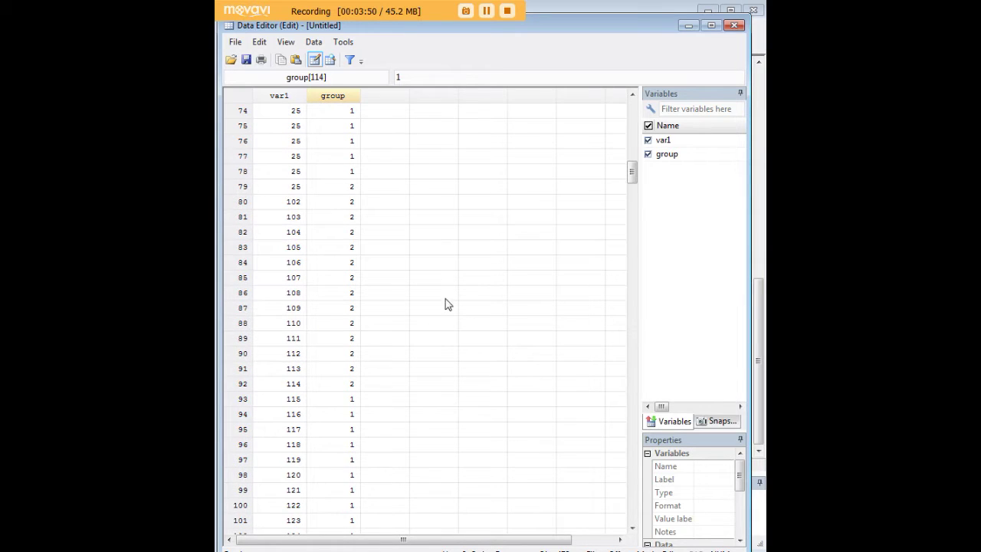
click(345, 188)
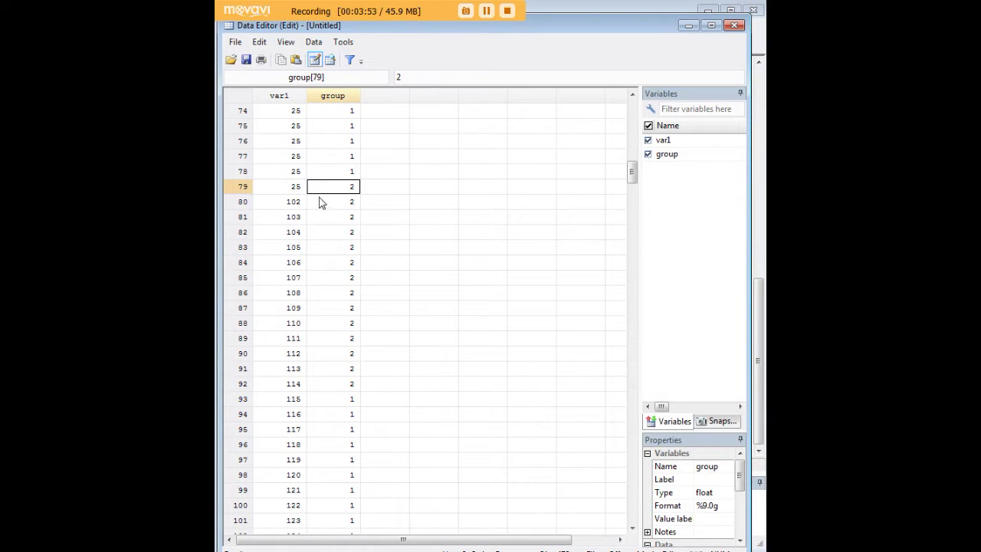
click(292, 190)
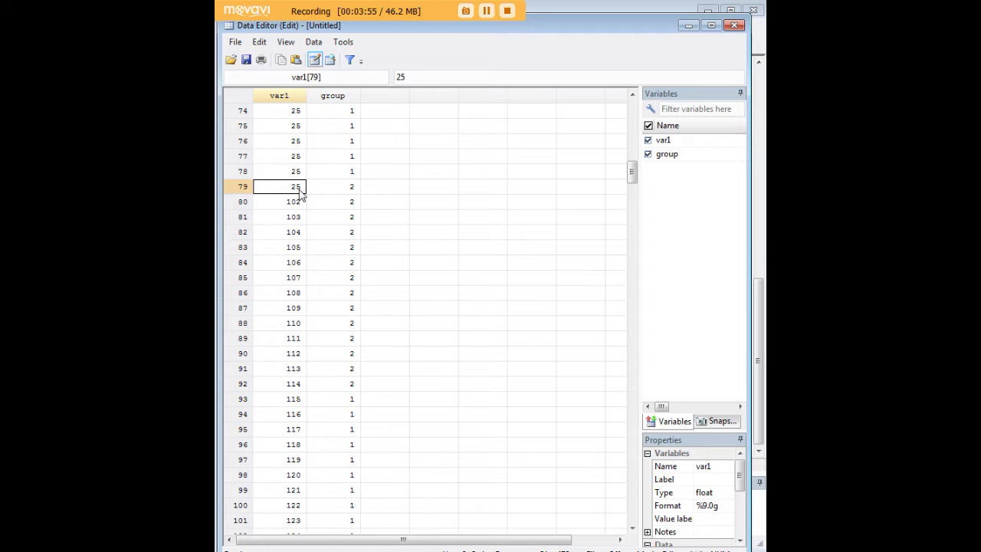
click(240, 189)
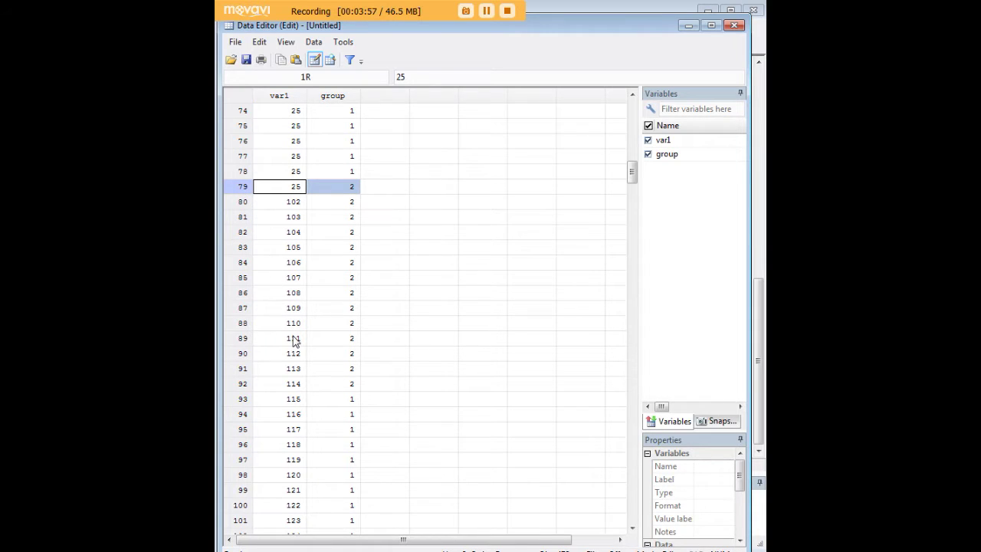
scroll(323, 304, down, 3)
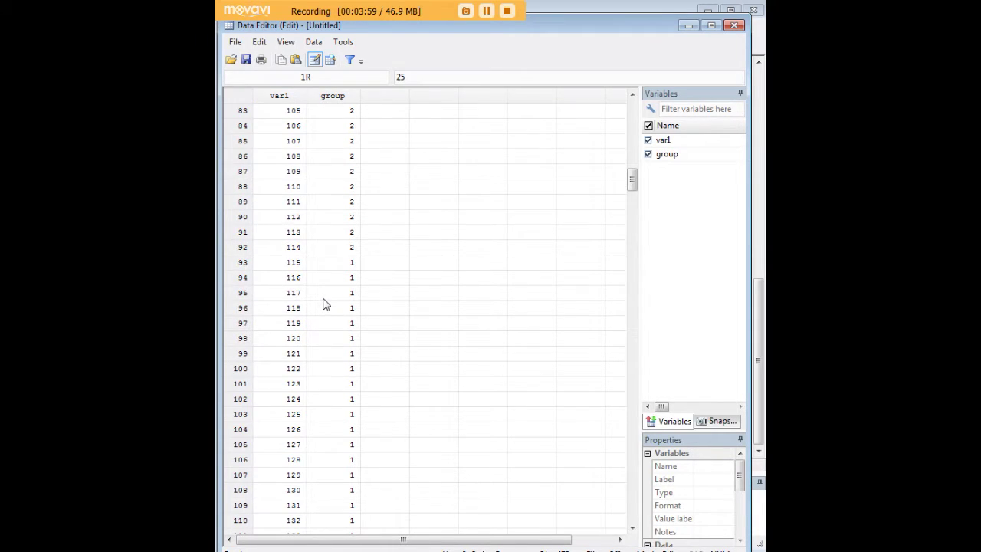
shift+click(248, 249)
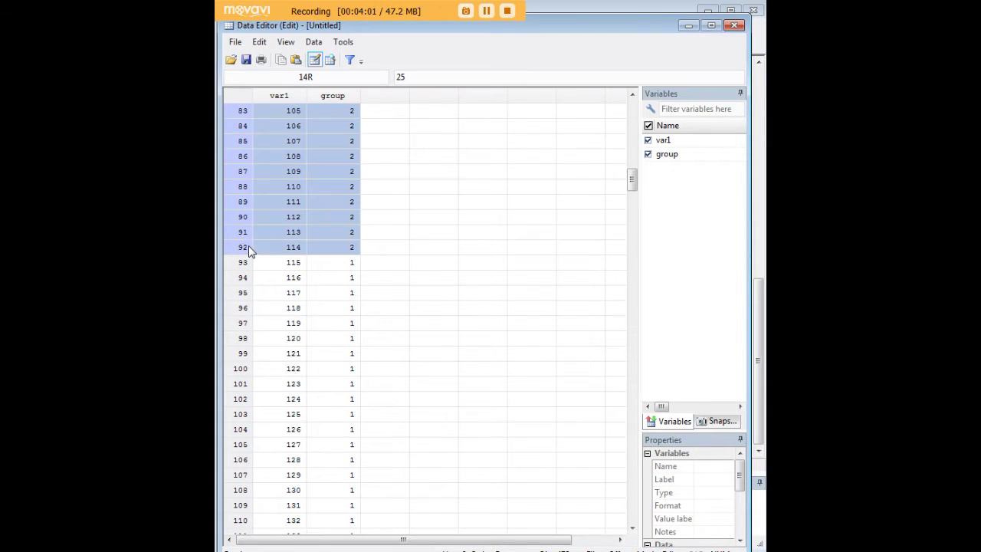
scroll(416, 289, up, 4)
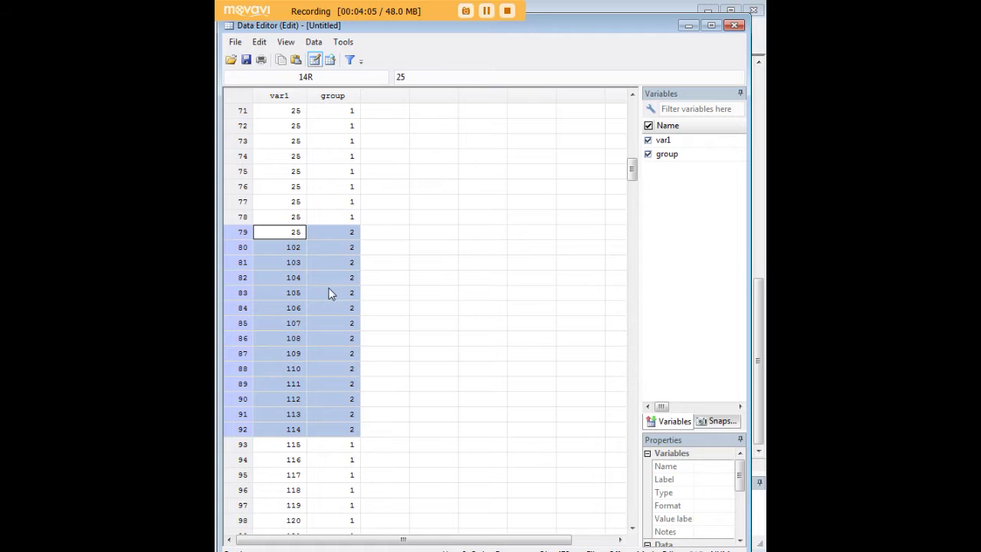
scroll(331, 290, up, 1)
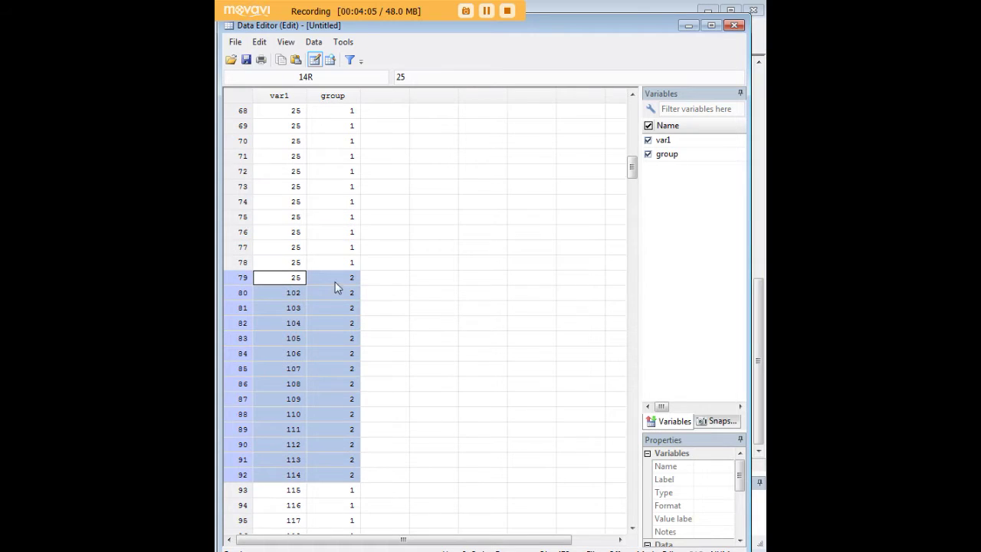
click(244, 263)
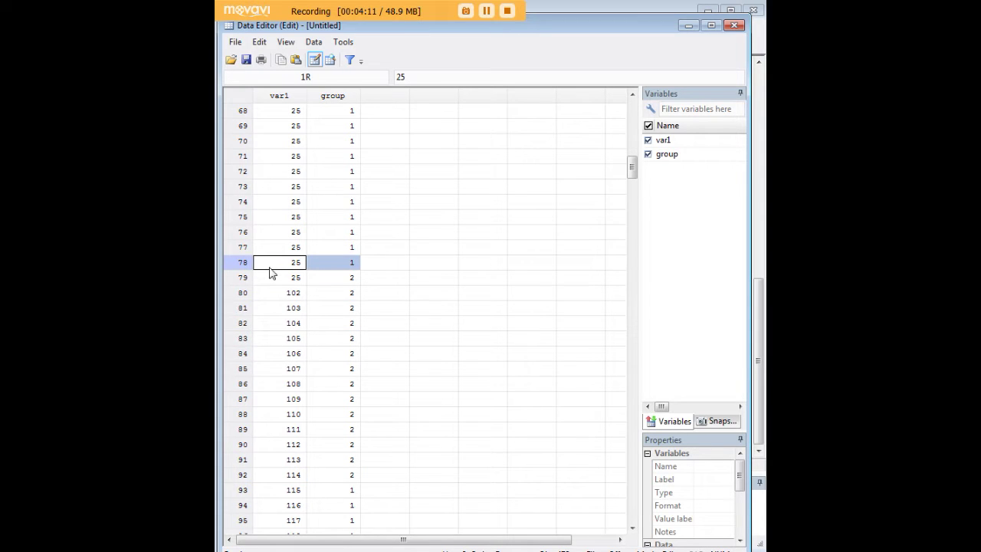
scroll(272, 272, up, 1)
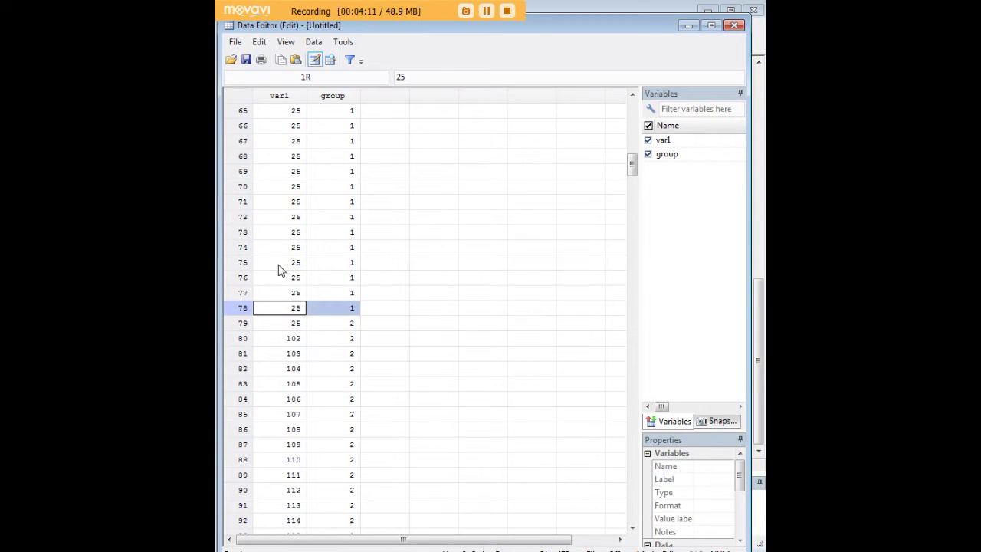
shift+click(243, 113)
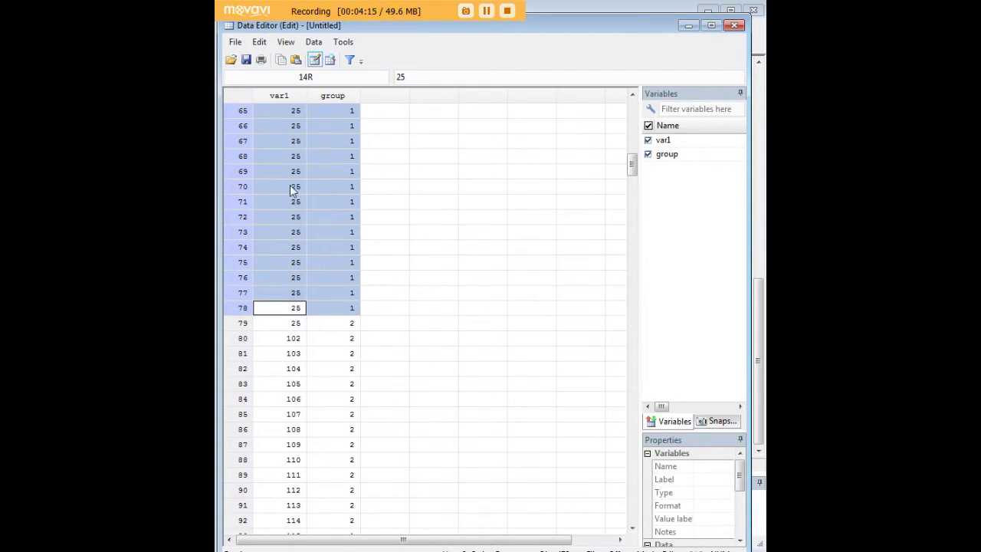
click(686, 29)
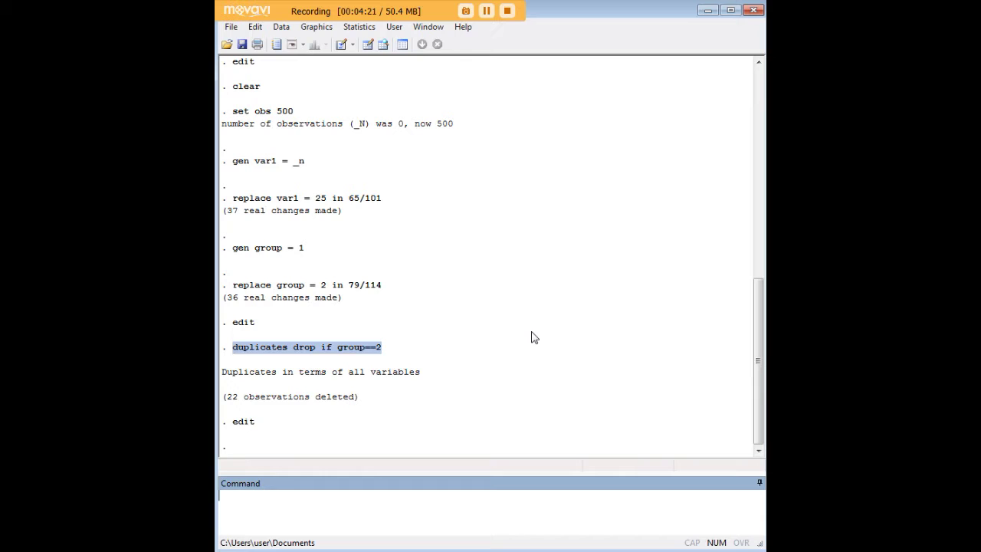
Step: Highlight the group==2 condition of the duplicates drop command in Results
drag(389, 354, 237, 350)
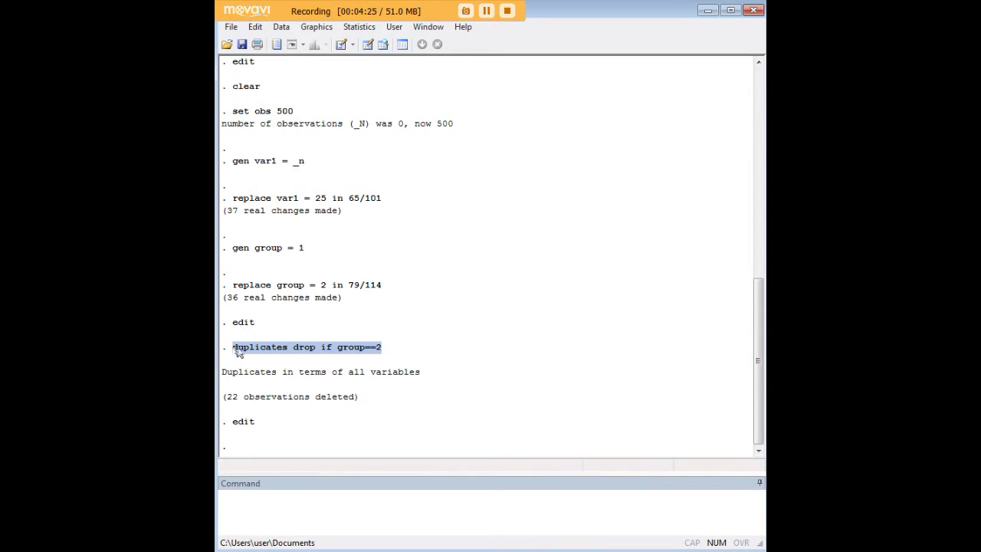